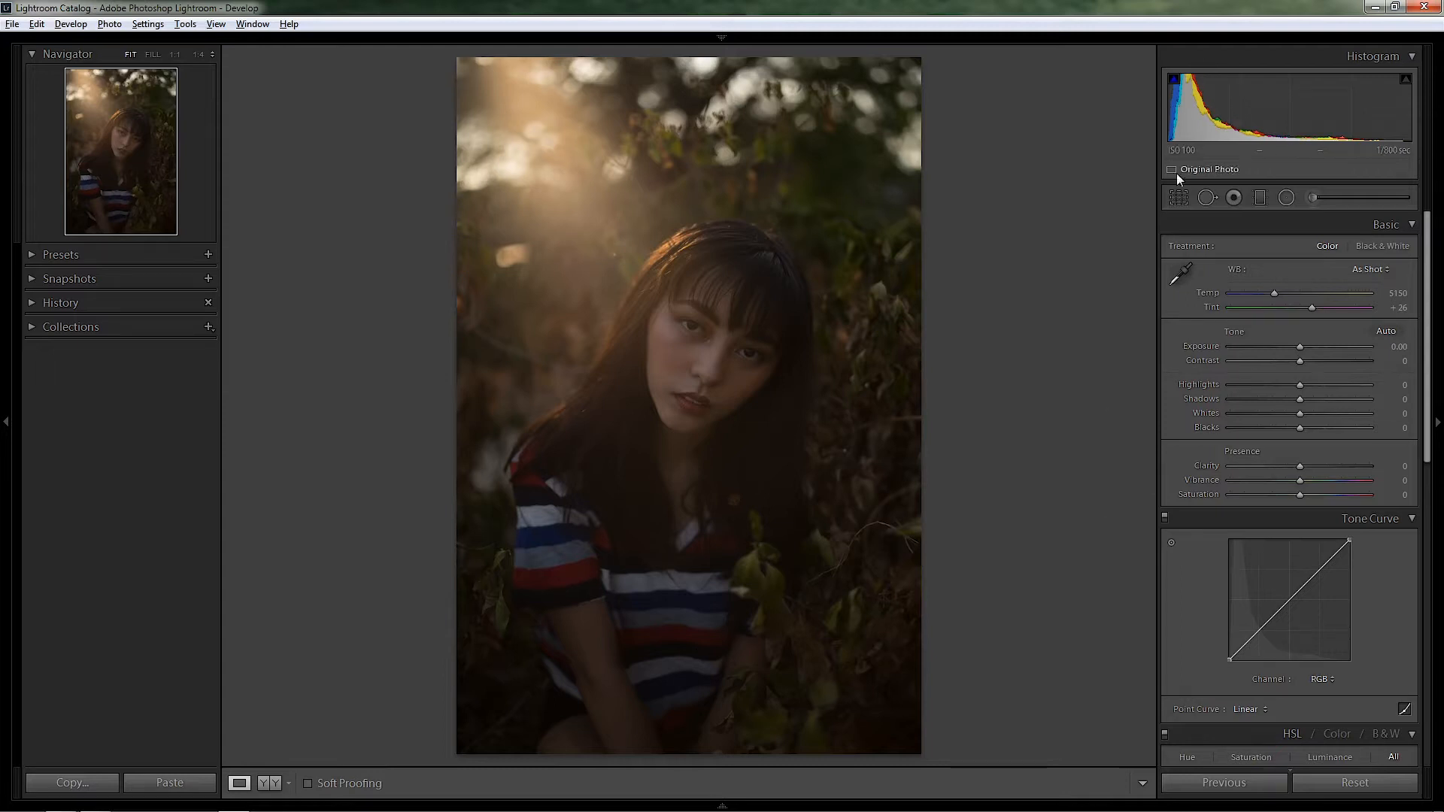
# Crop the photo to the 4 x 5 / 8 x 10 aspect ratio, positioning the frame so most of the trimming is above the subject.
pyautogui.click(1178, 199)
pyautogui.click(1358, 249)
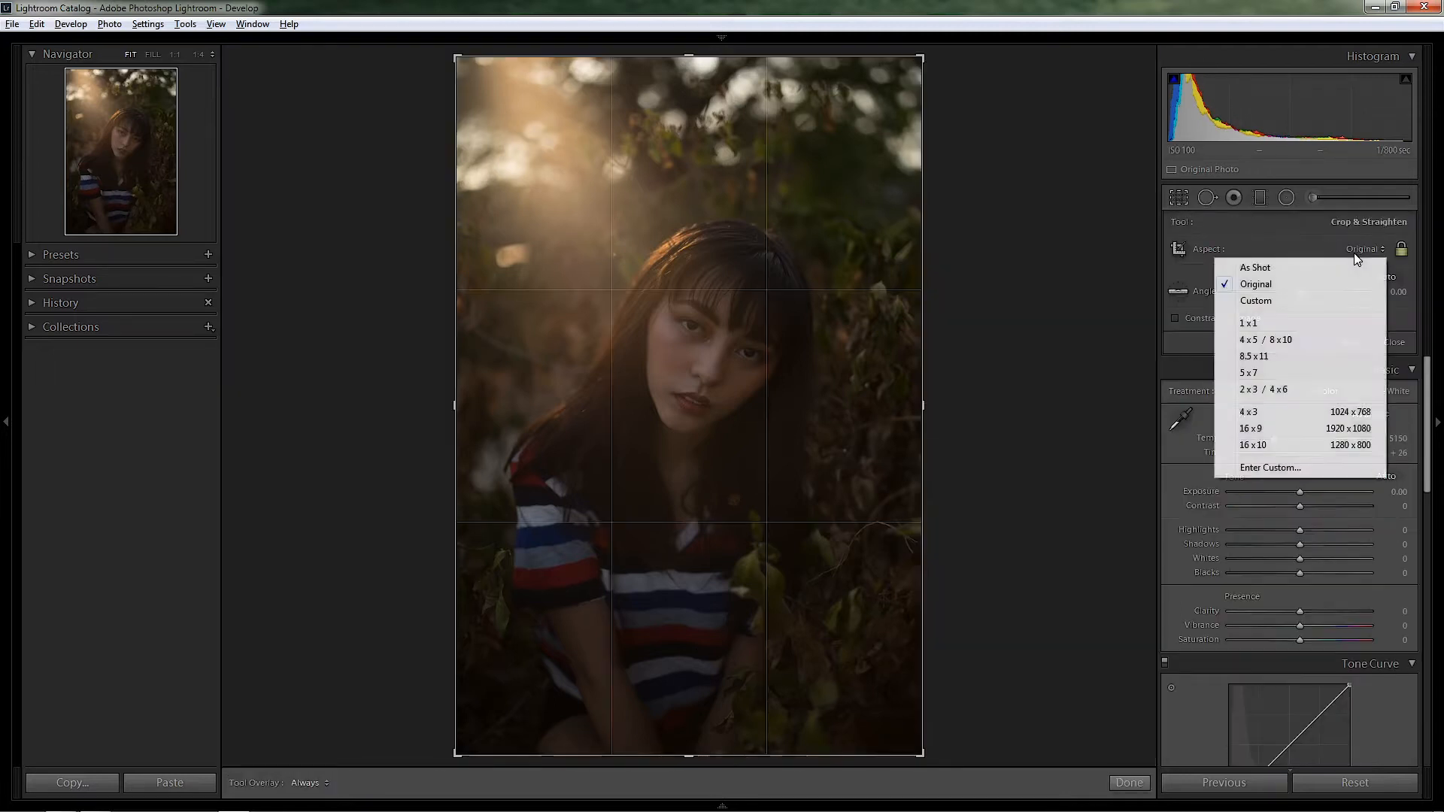
pyautogui.click(1291, 340)
pyautogui.moveTo(642, 445); pyautogui.dragTo(648, 416)
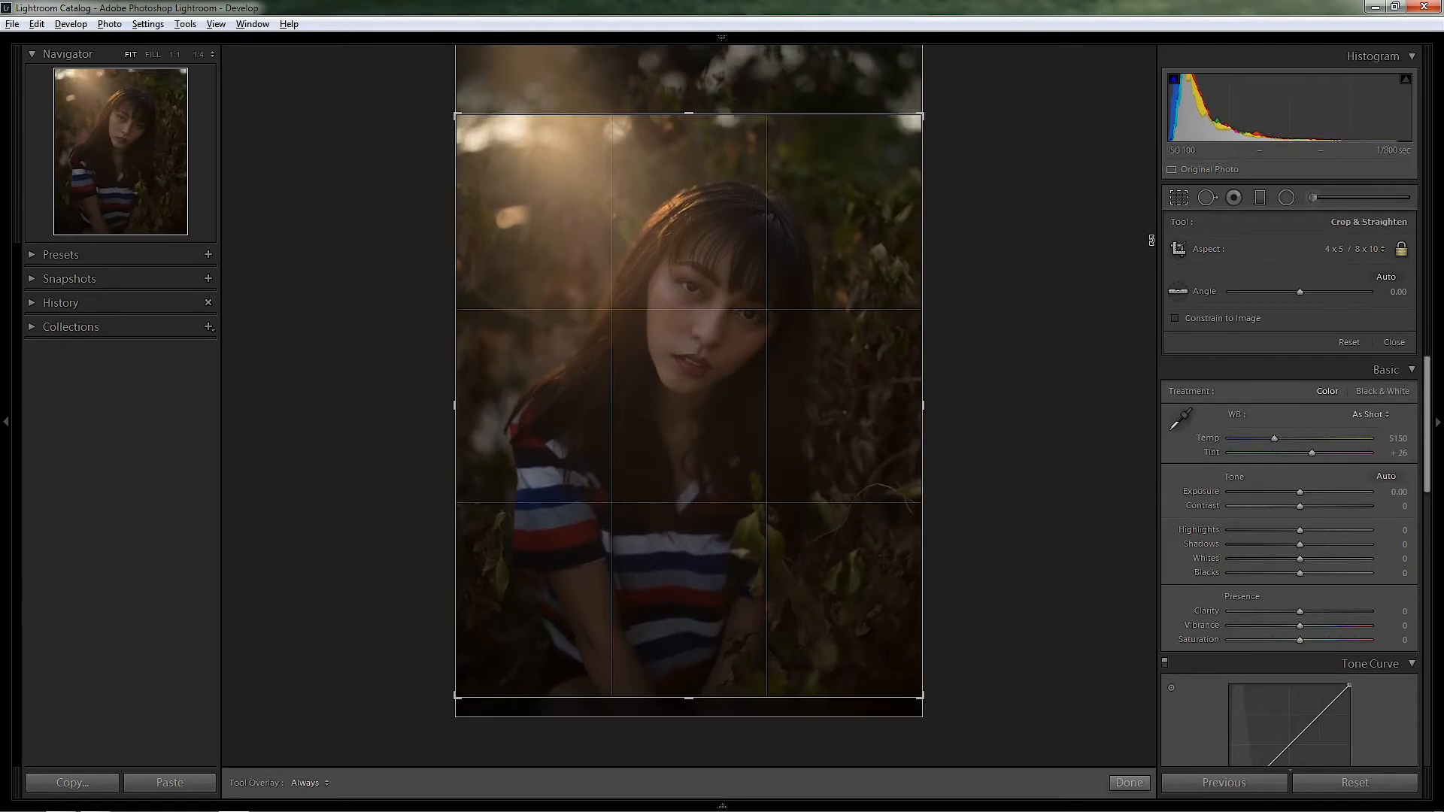
pyautogui.click(1179, 199)
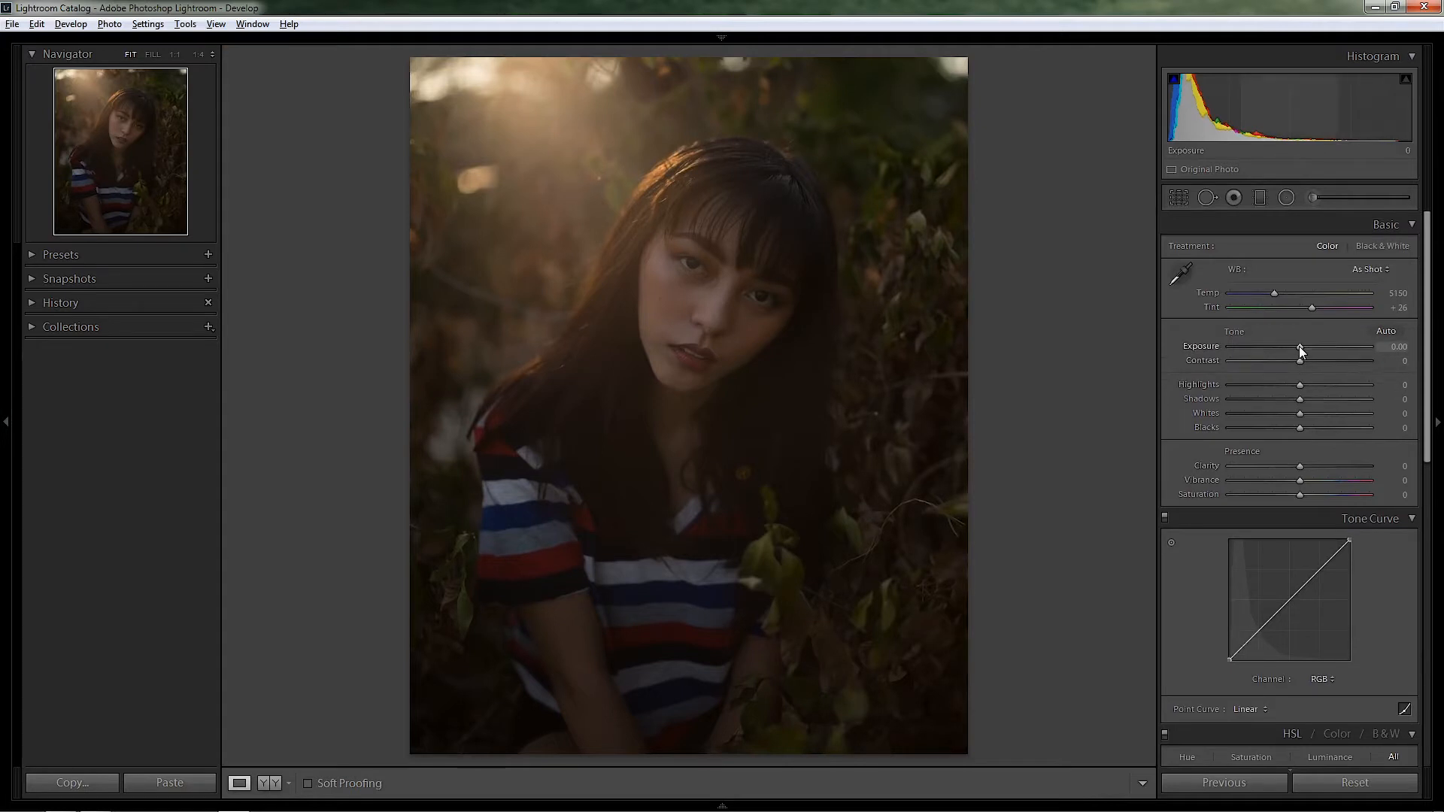
# Set Exposure to +1.51, Highlights to -69, Shadows to +14, Whites to -72 and Blacks to -24.
pyautogui.moveTo(1300, 346); pyautogui.dragTo(1320, 349)
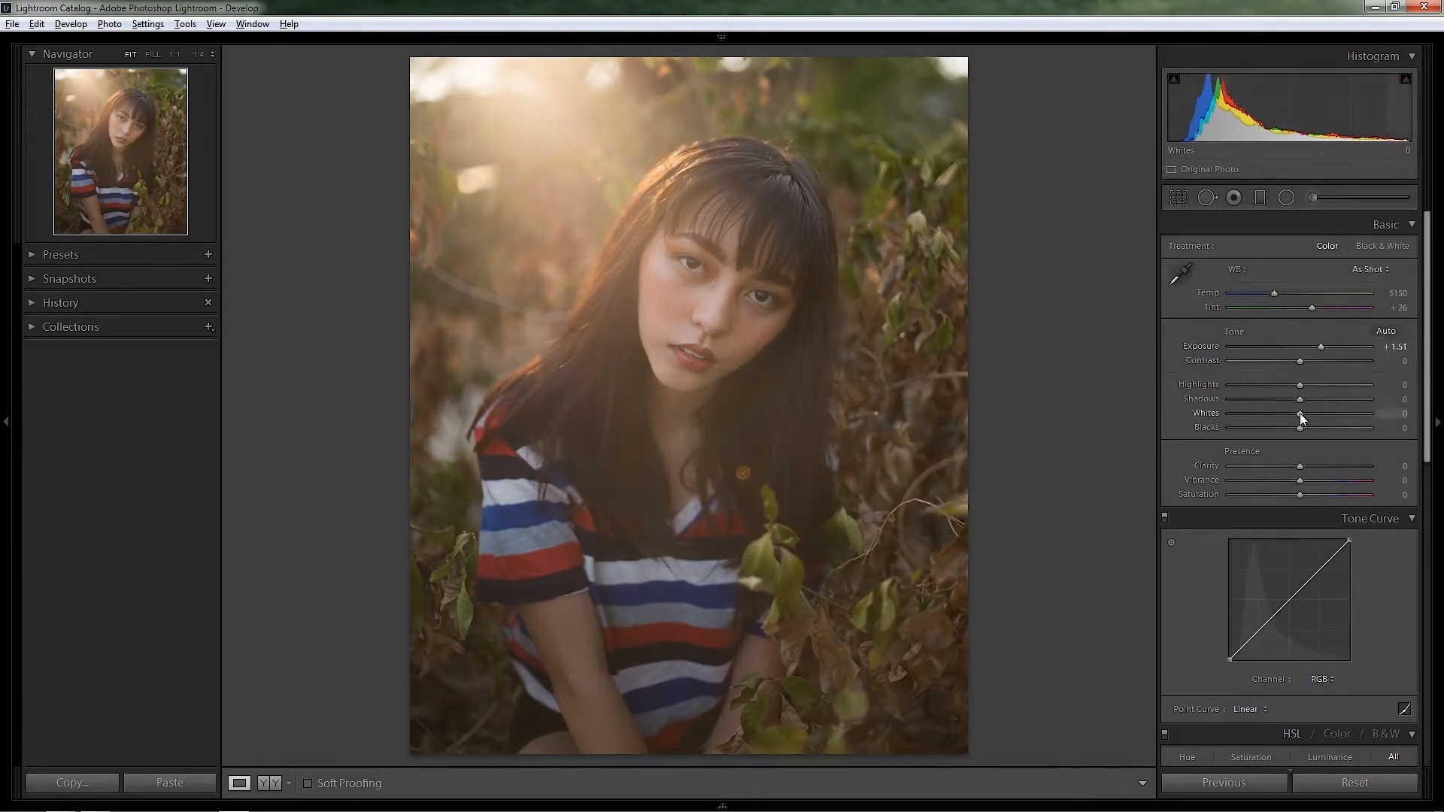
pyautogui.moveTo(1300, 384); pyautogui.dragTo(1282, 427)
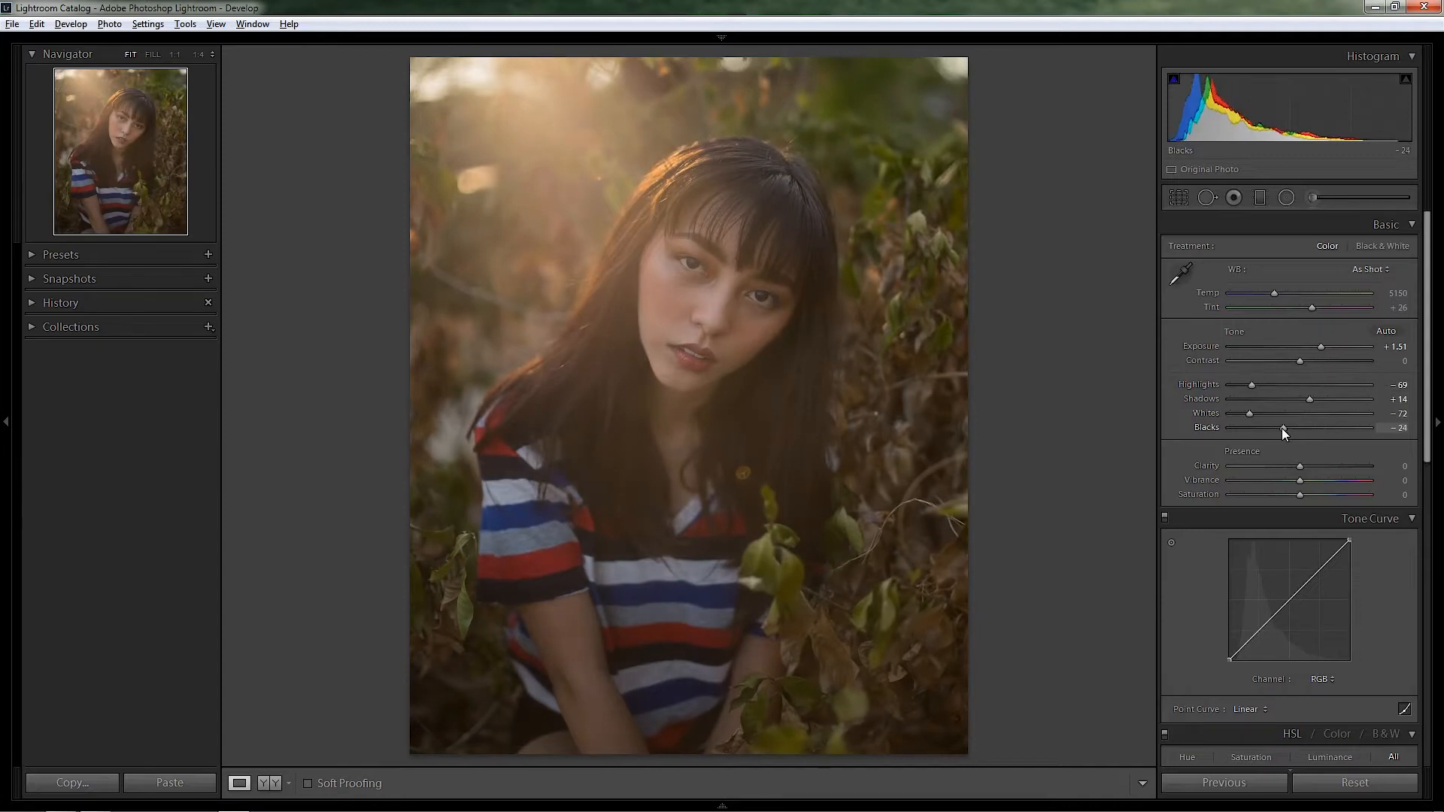
pyautogui.scroll(-1, 1424, 408)
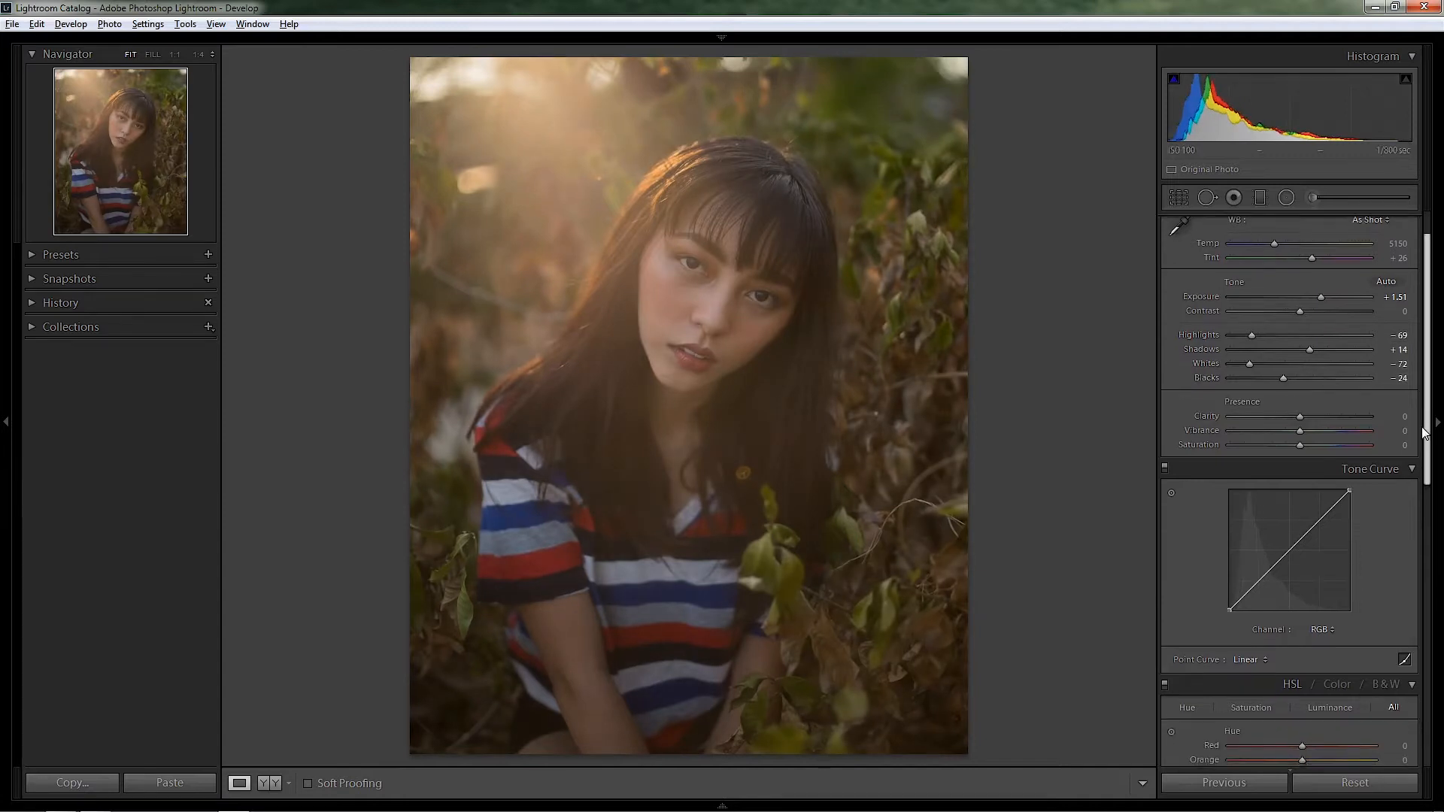
pyautogui.scroll(1, 1424, 408)
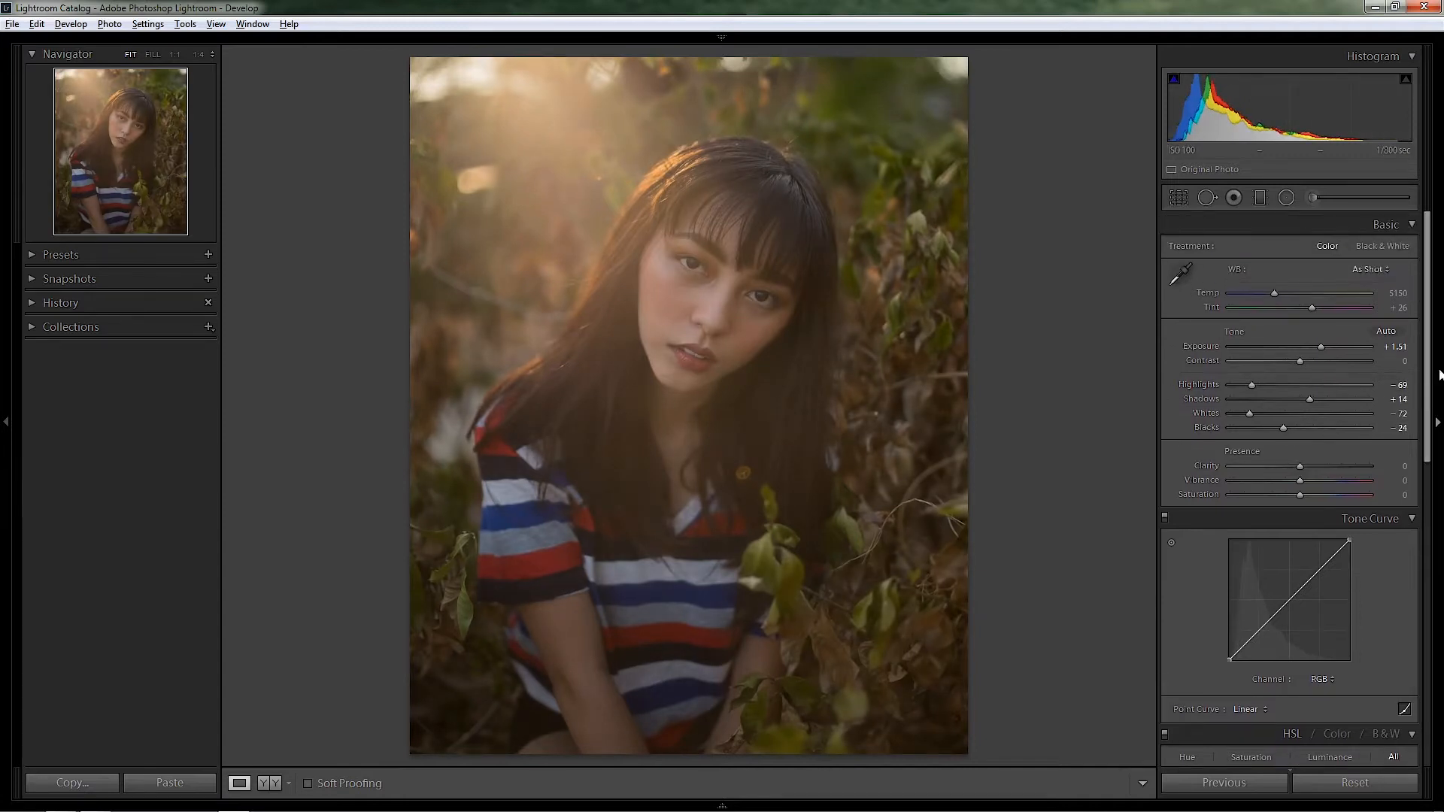
pyautogui.scroll(-2, 1431, 367)
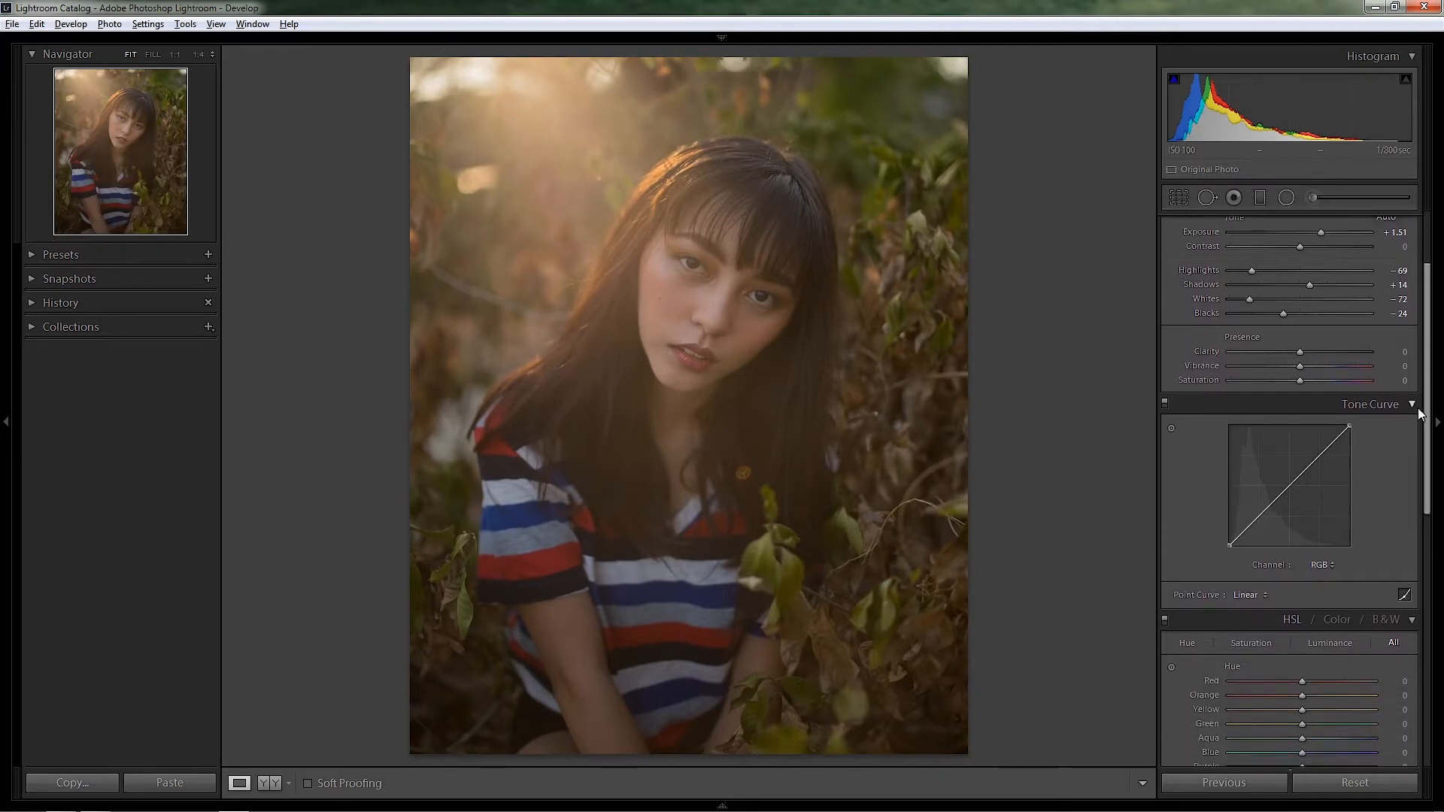
pyautogui.click(1260, 517)
pyautogui.doubleClick(1259, 516)
pyautogui.scroll(3, 1427, 324)
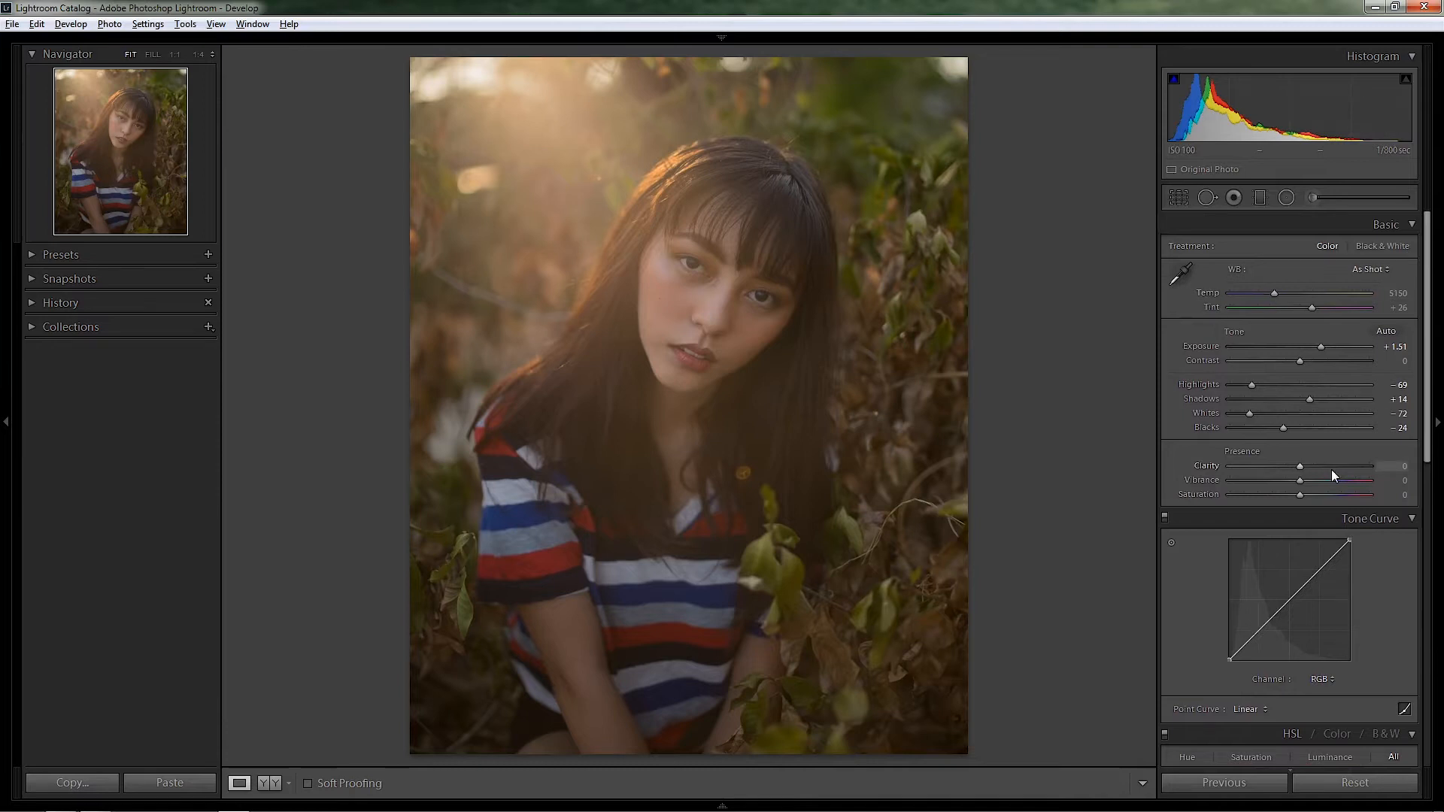
# Add shadow, midtone and highlight points to the RGB tone curve, lowering the shadow point and raising the other two for contrast.
pyautogui.moveTo(1423, 384); pyautogui.dragTo(1424, 444)
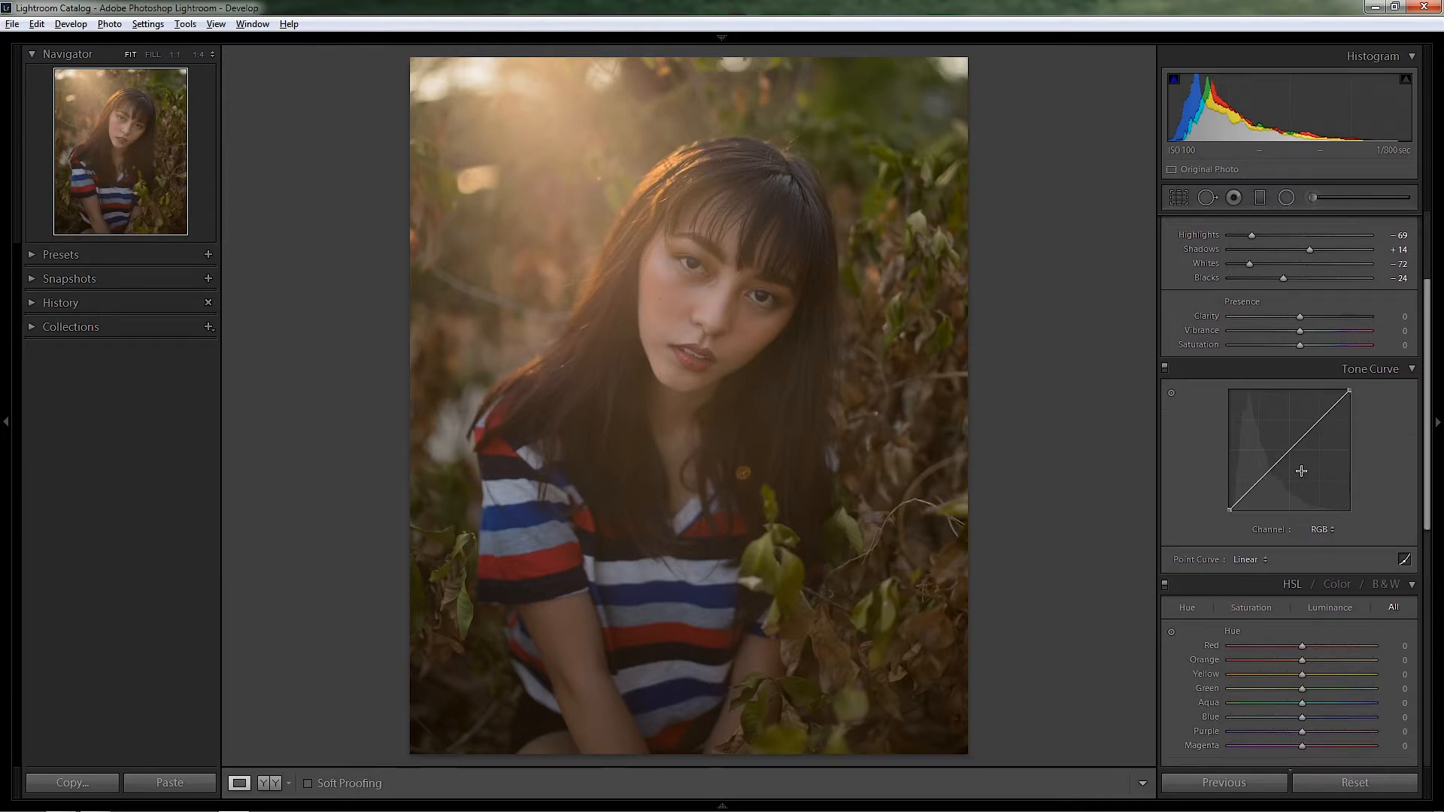
pyautogui.click(1258, 481)
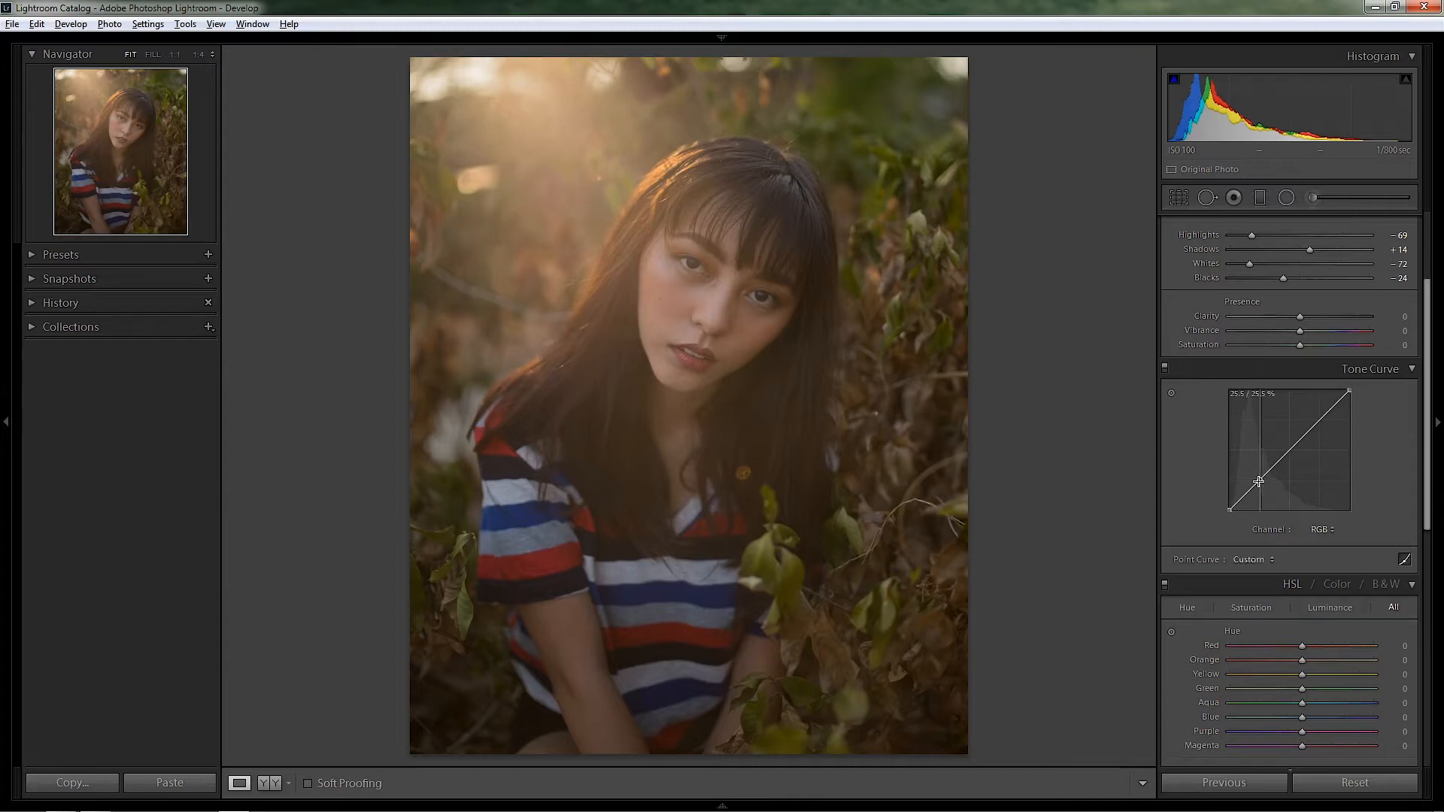
pyautogui.click(1291, 449)
pyautogui.click(1322, 418)
pyautogui.moveTo(1260, 481); pyautogui.dragTo(1262, 485)
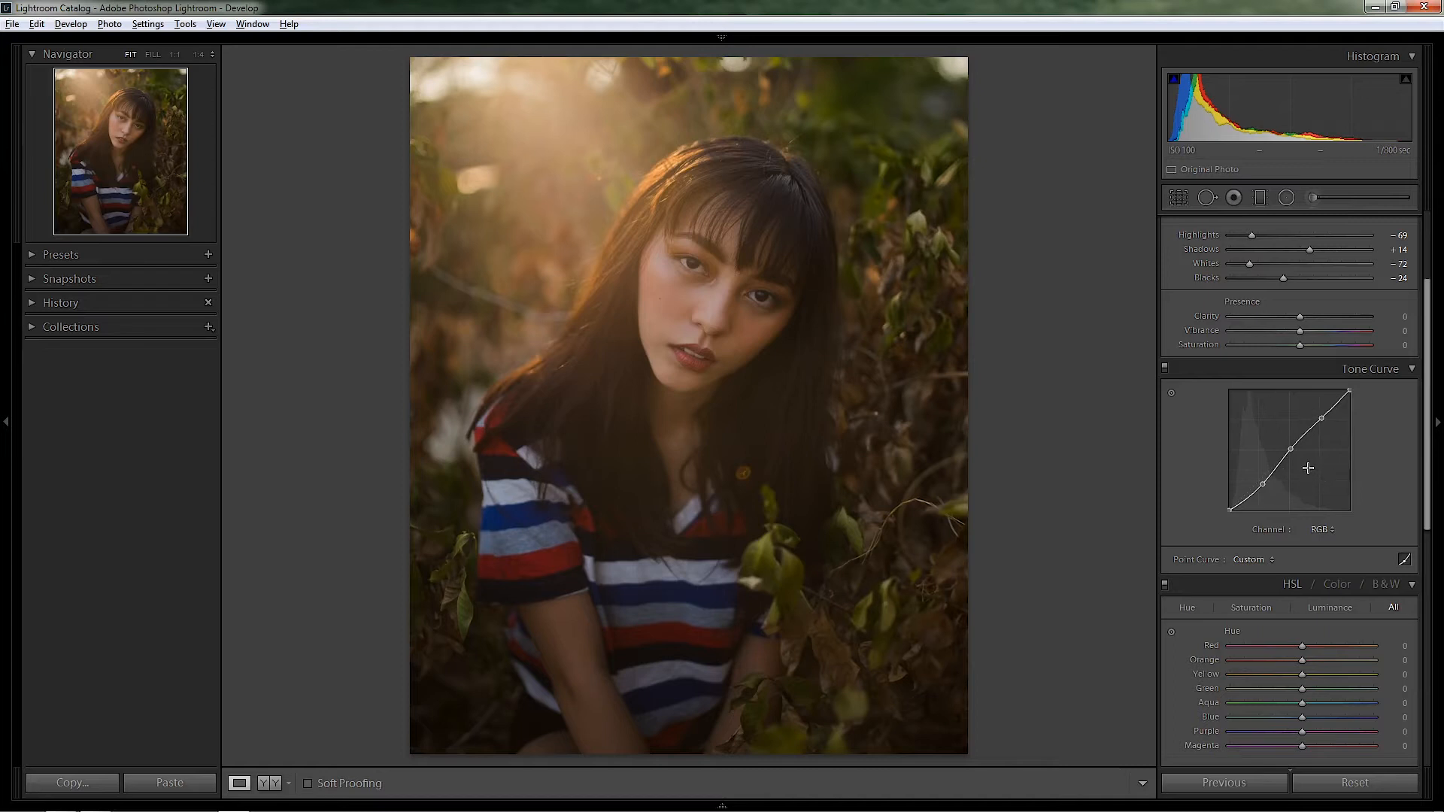
pyautogui.moveTo(1291, 449); pyautogui.dragTo(1288, 447)
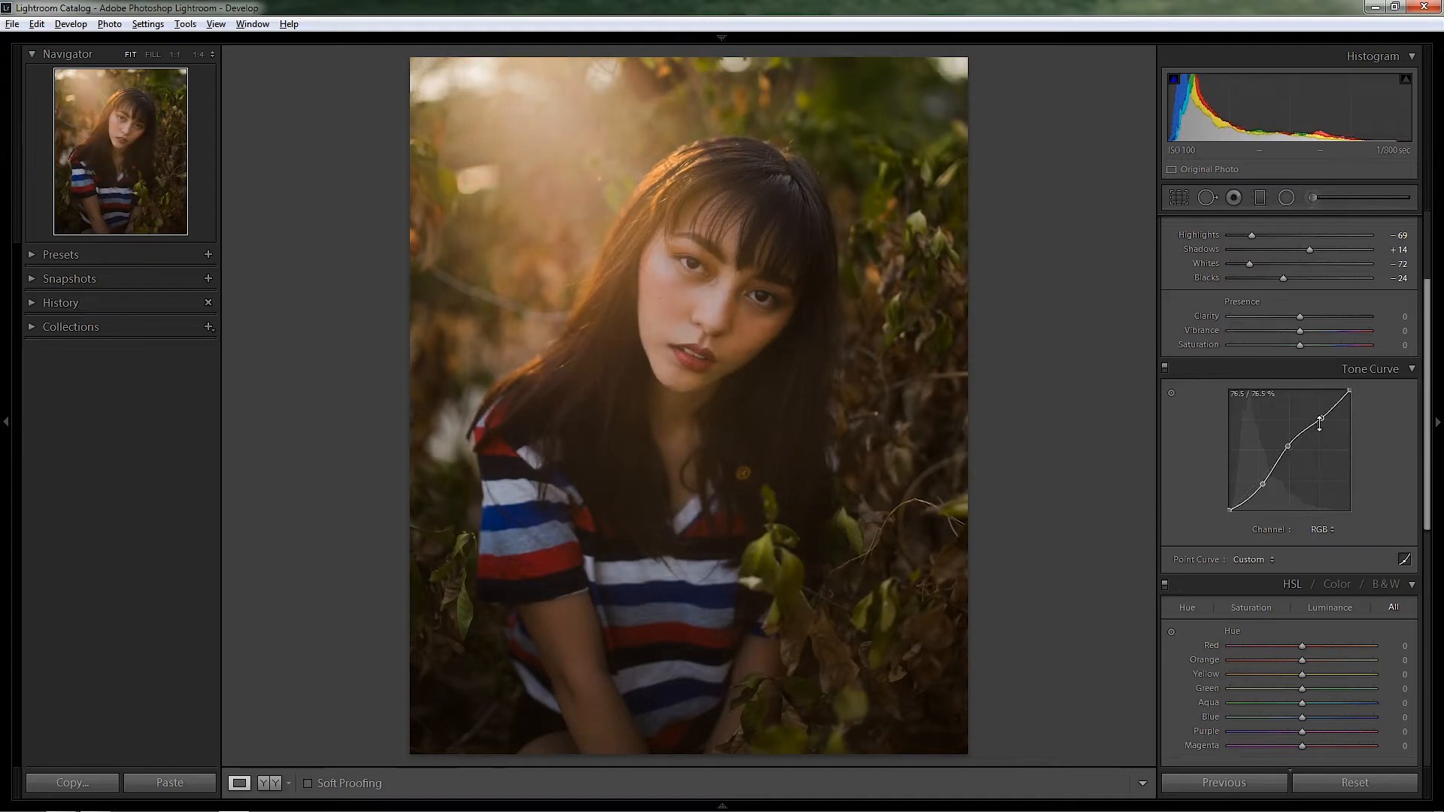
pyautogui.moveTo(1322, 418); pyautogui.dragTo(1316, 413)
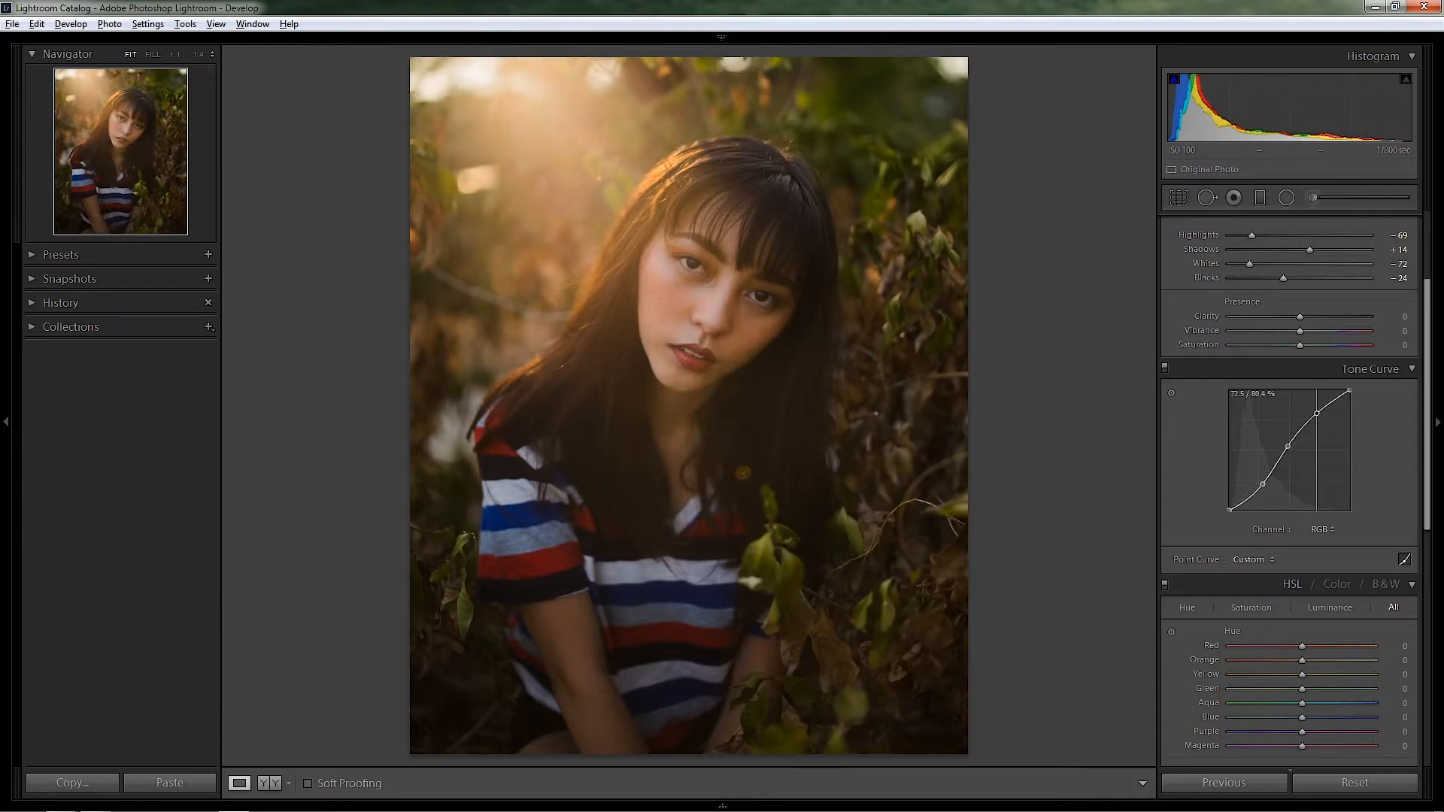
# Compare the edited photo with its unedited version.
pyautogui.scroll(1, 1430, 402)
pyautogui.scroll(3, 1429, 403)
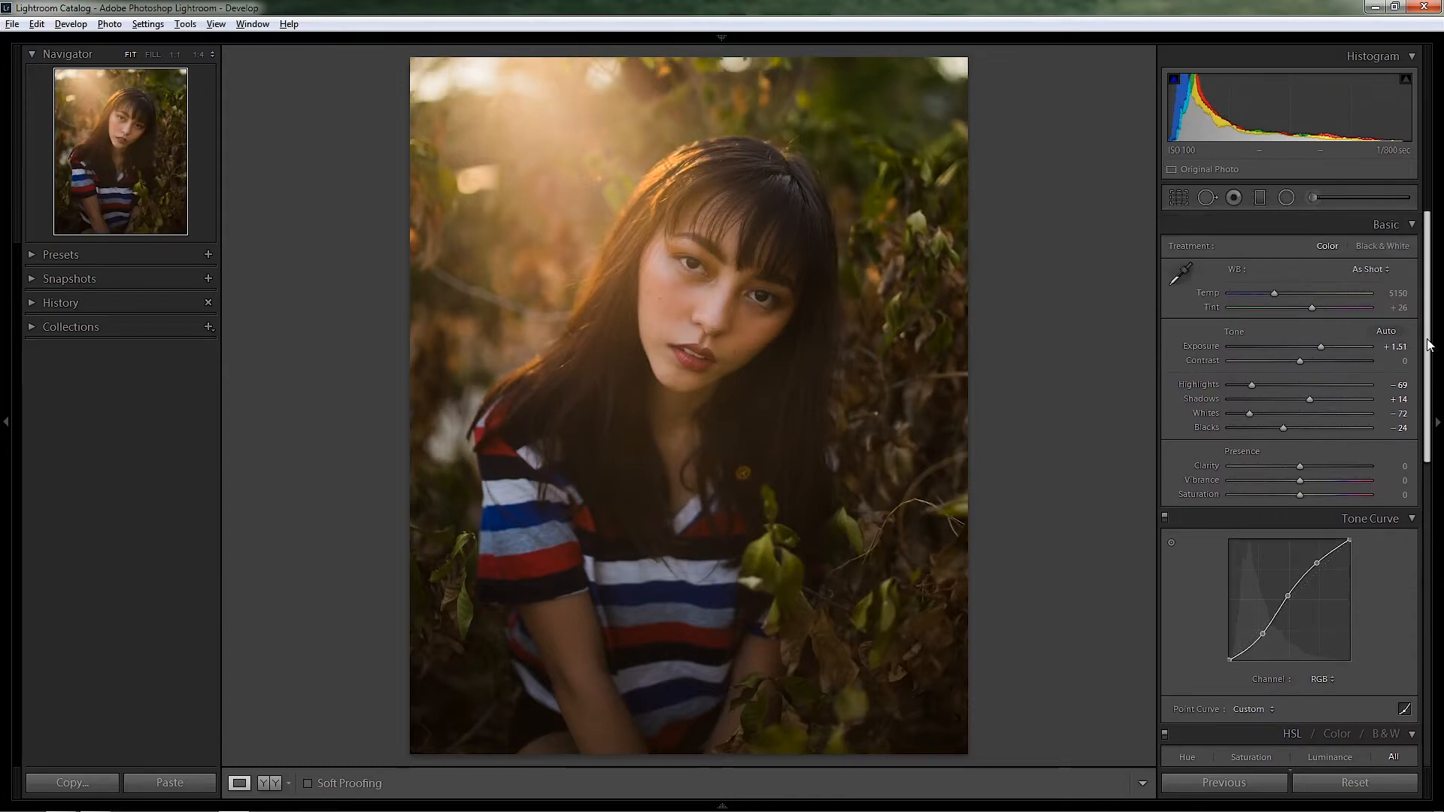
pyautogui.press('\\')
pyautogui.press('\\')
pyautogui.scroll(-5, 1430, 346)
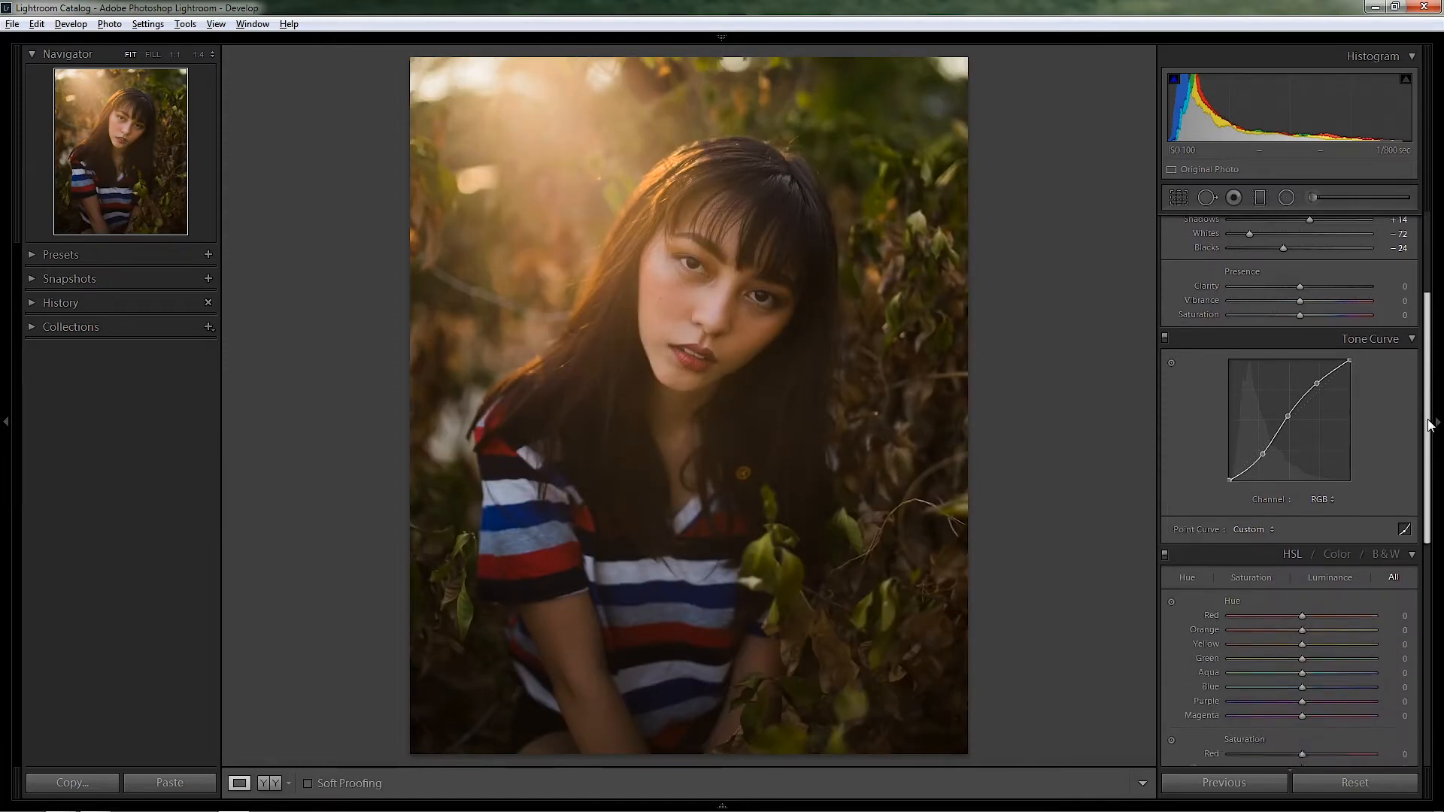
pyautogui.scroll(5, 1428, 348)
# Set the HSL hue of green to -100 and yellow to -27, trying orange at +100 and resetting it.
pyautogui.moveTo(1426, 348); pyautogui.dragTo(1415, 530)
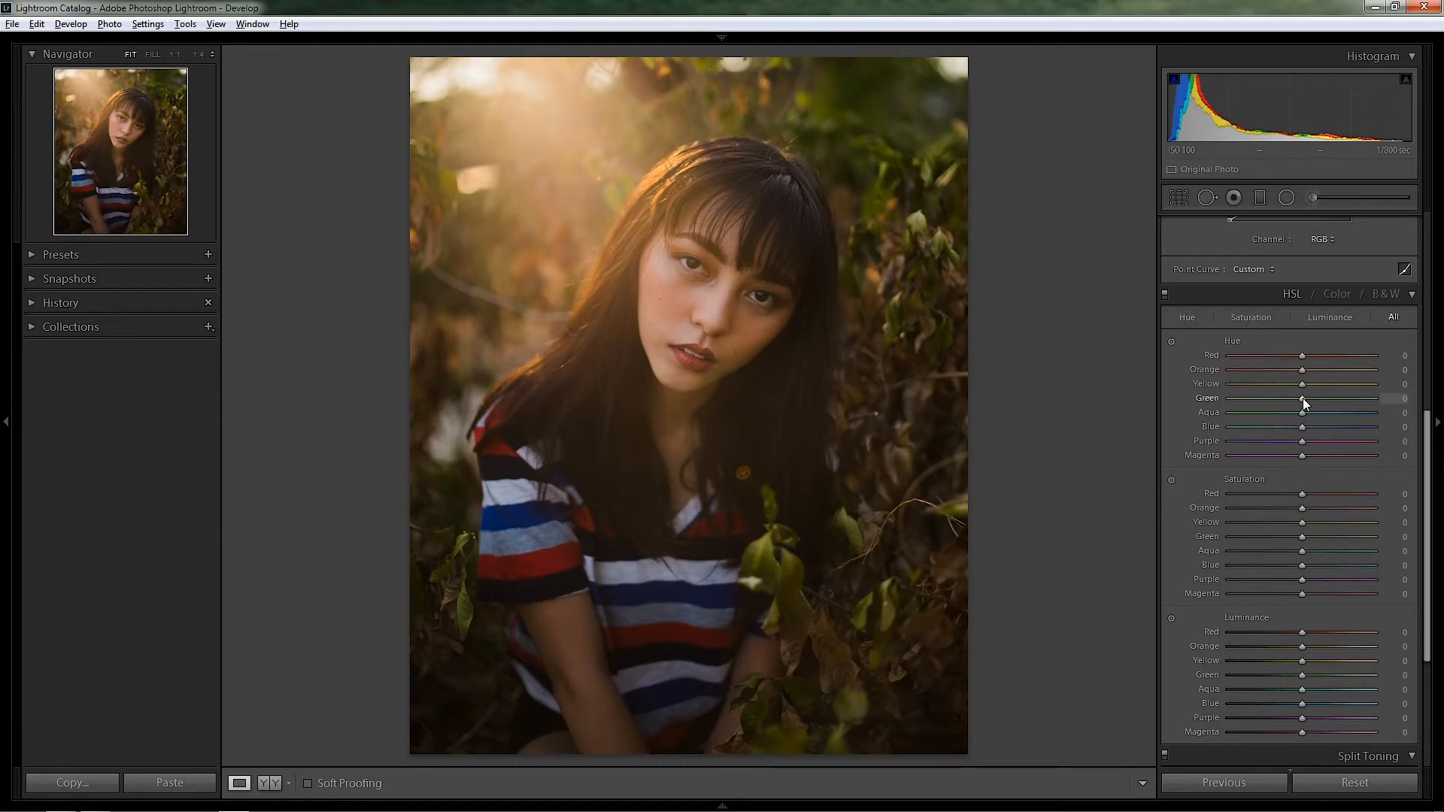
pyautogui.moveTo(1304, 399); pyautogui.dragTo(1208, 401)
pyautogui.moveTo(1301, 370); pyautogui.dragTo(1375, 370)
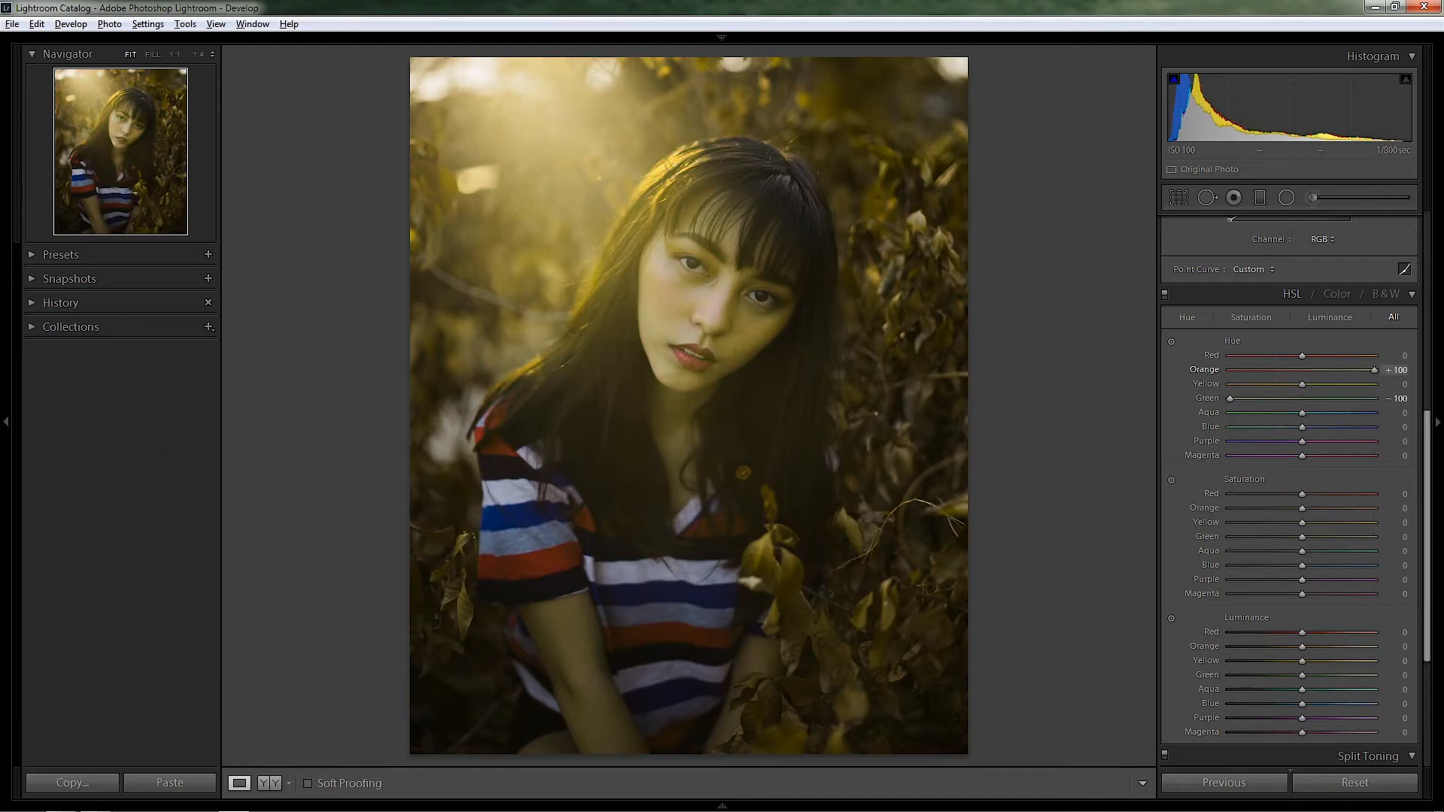
pyautogui.doubleClick(1374, 371)
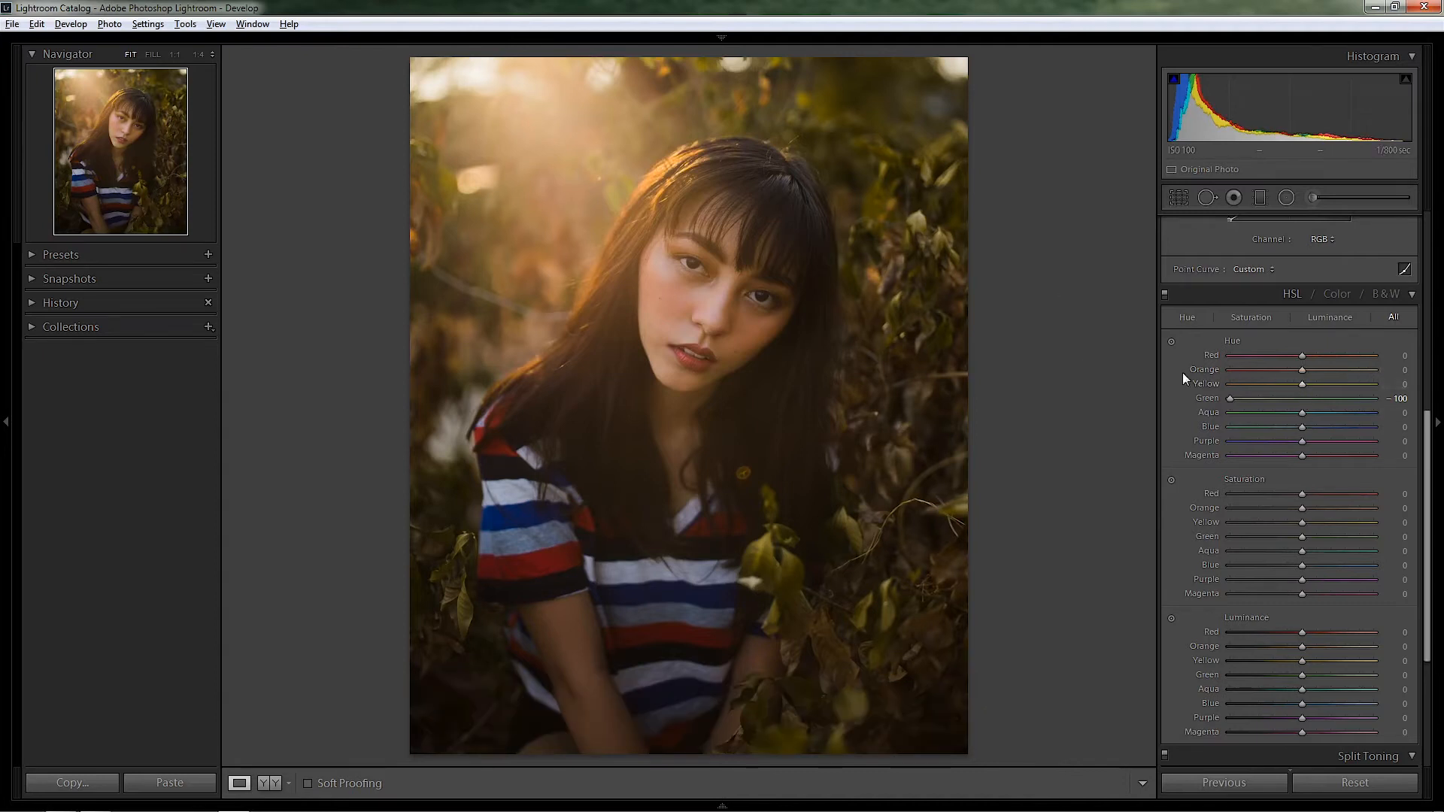
pyautogui.moveTo(1302, 383); pyautogui.dragTo(1288, 383)
# Set the HSL saturation of red to +16, orange to +20, yellow to -35 and green to -100.
pyautogui.moveTo(1429, 439); pyautogui.dragTo(1429, 452)
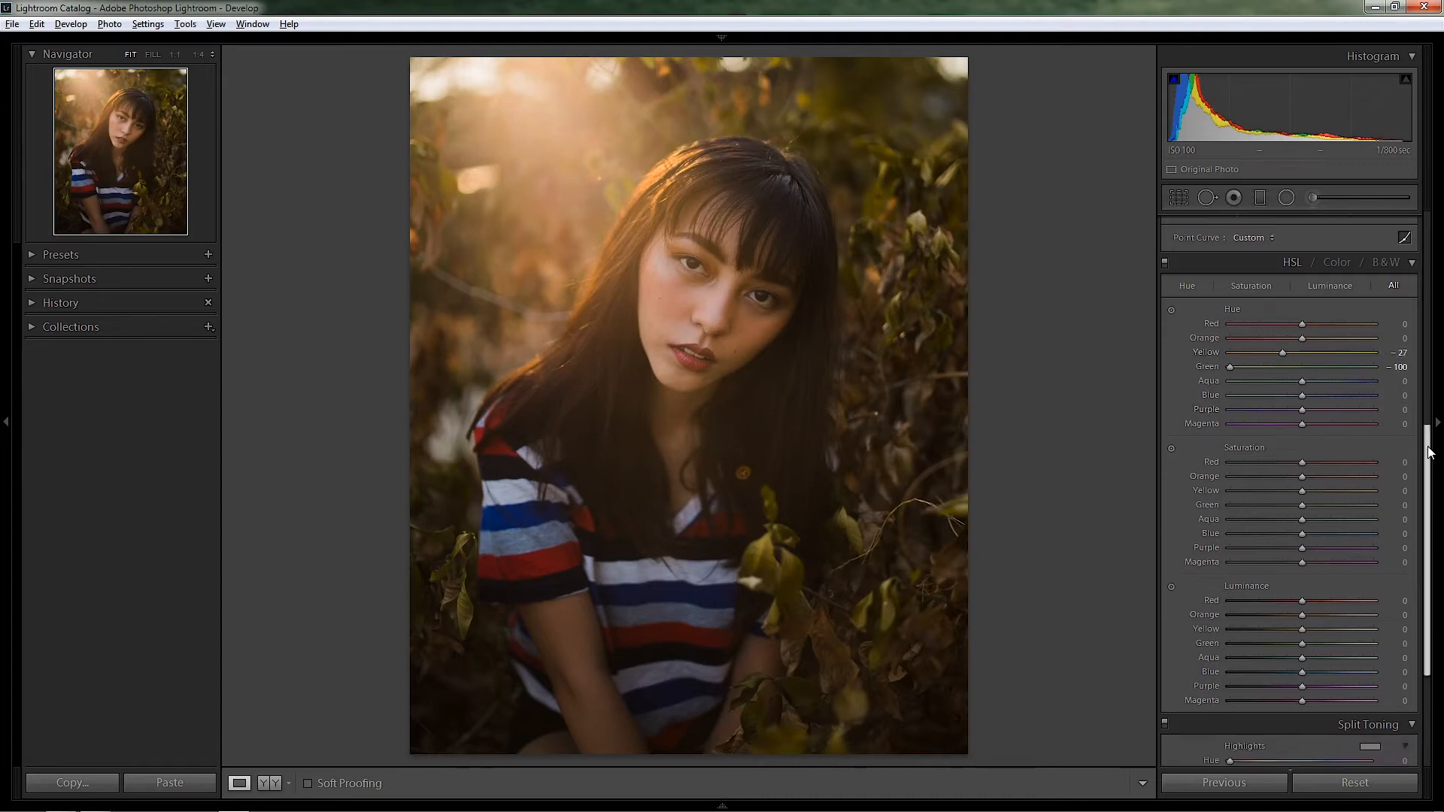
pyautogui.moveTo(1303, 477); pyautogui.dragTo(1314, 482)
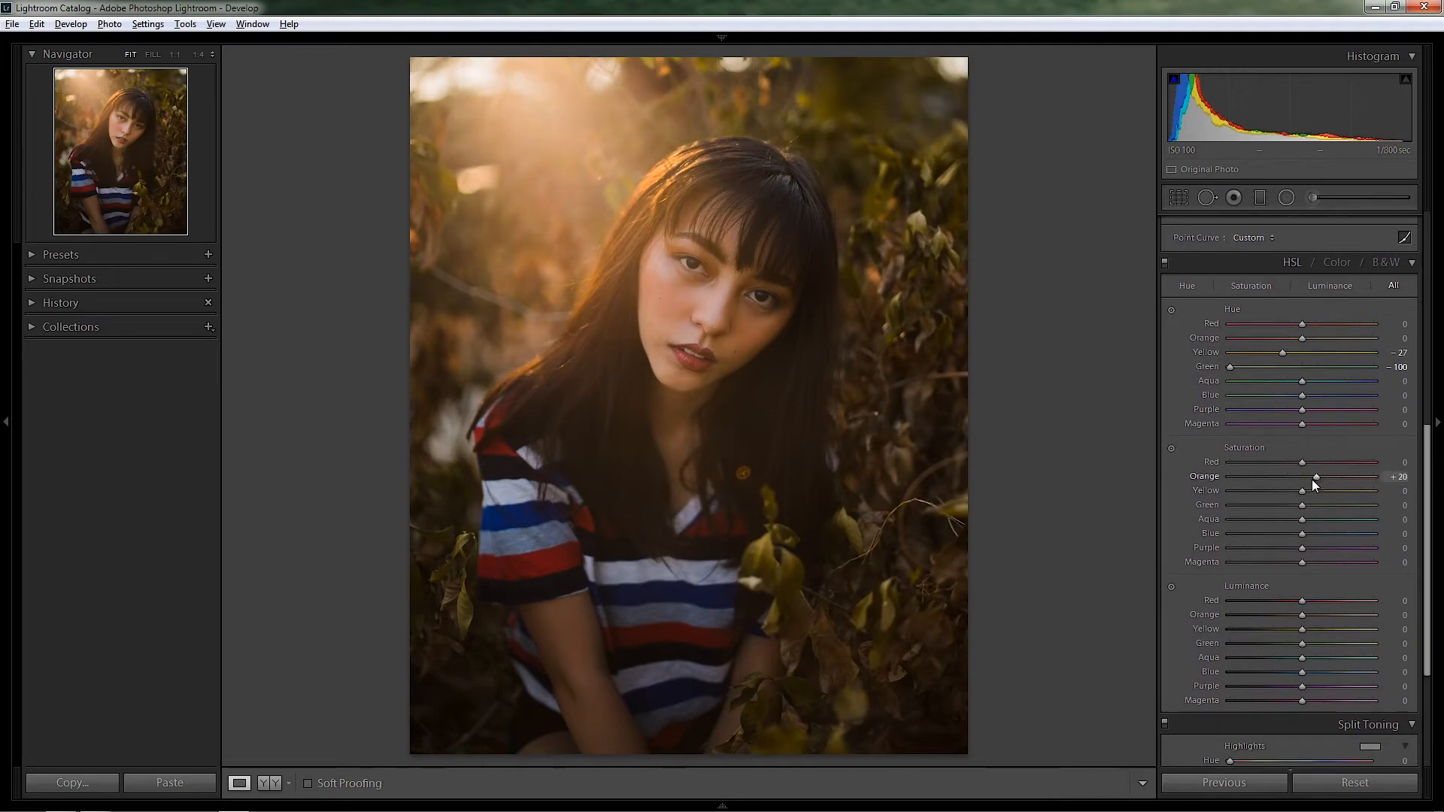
pyautogui.moveTo(1301, 490); pyautogui.dragTo(1271, 493)
pyautogui.moveTo(1302, 505); pyautogui.dragTo(1207, 503)
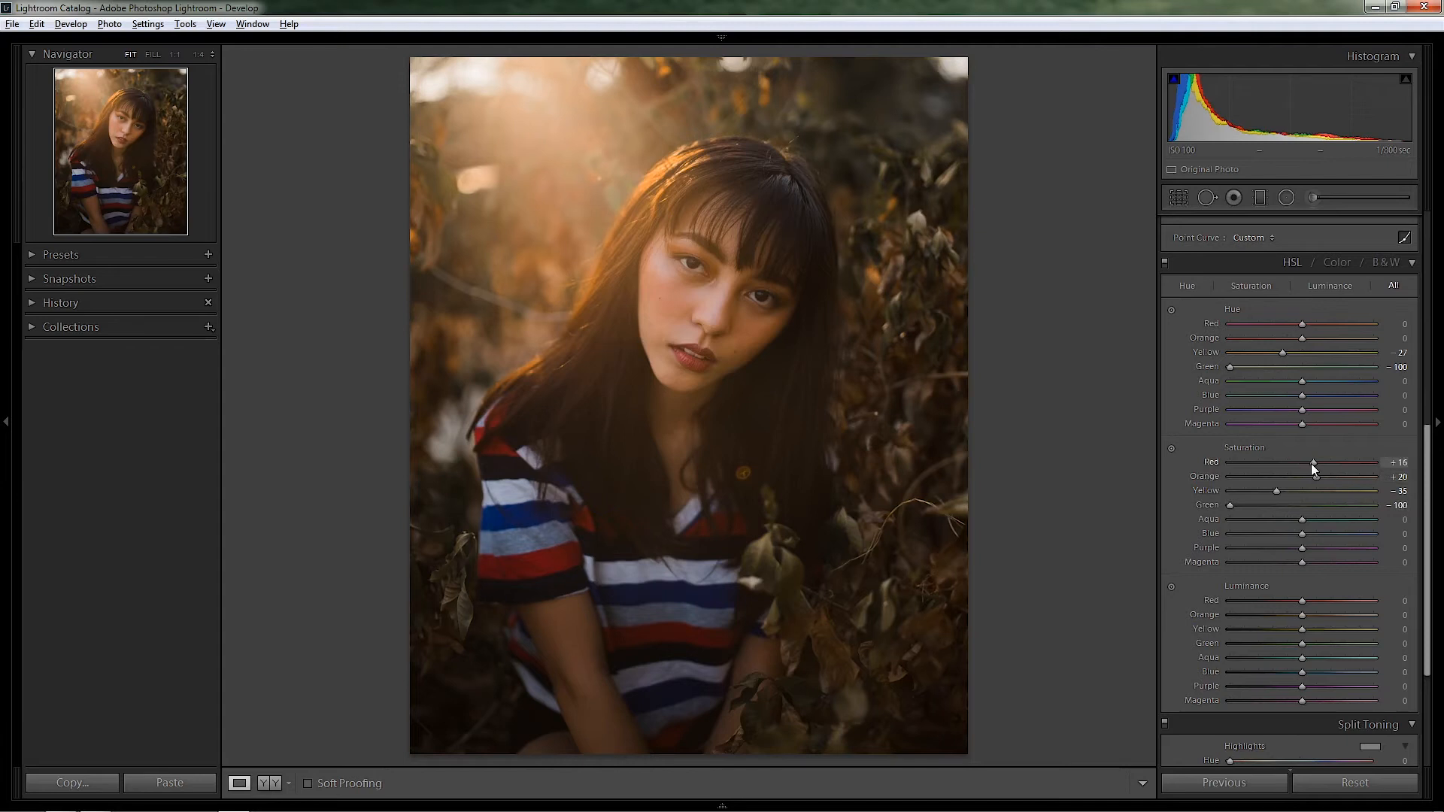
# Set the HSL luminance of red to +20, orange to +30, yellow to +15 and green to -95.
pyautogui.moveTo(1430, 474); pyautogui.dragTo(1427, 499)
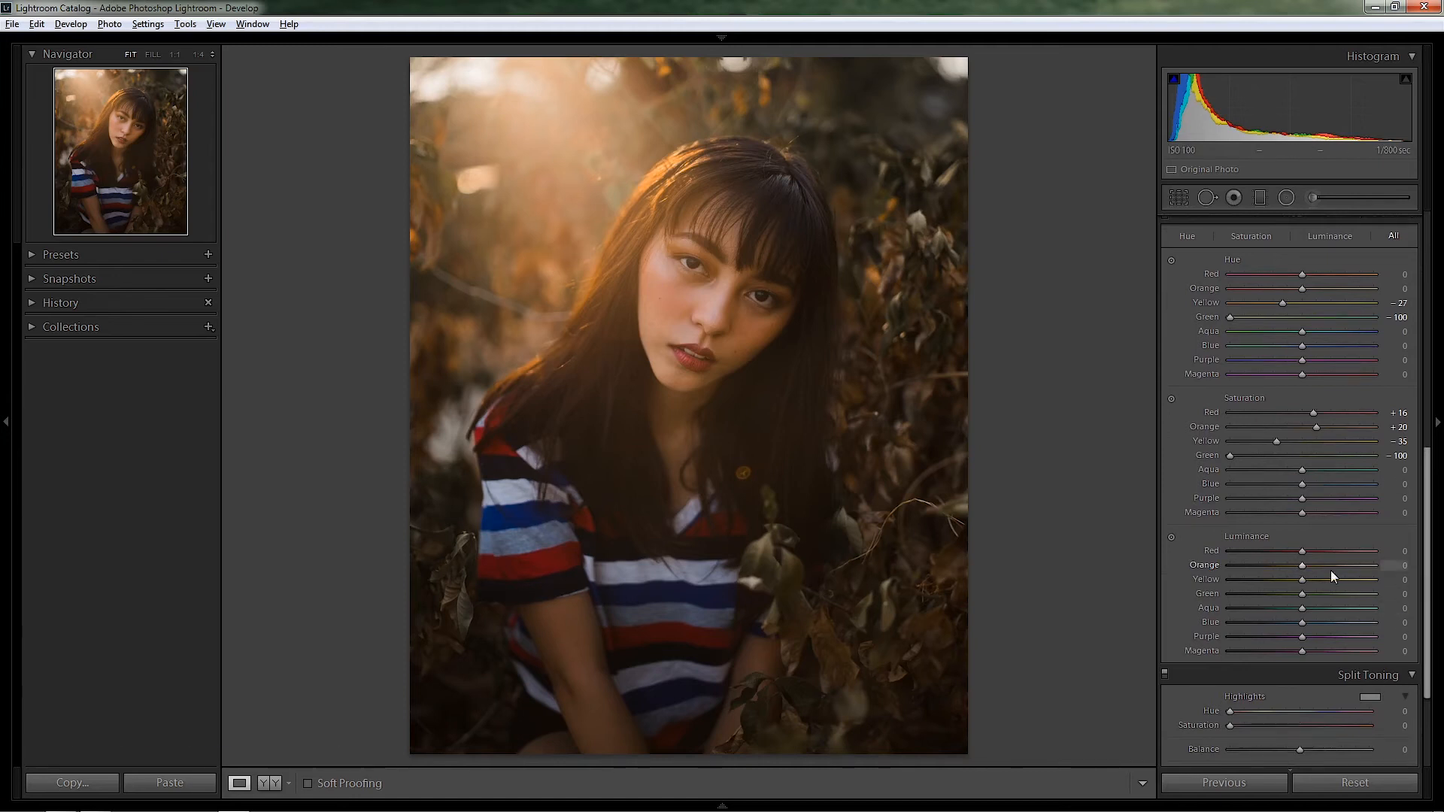
pyautogui.moveTo(1303, 568); pyautogui.dragTo(1324, 567)
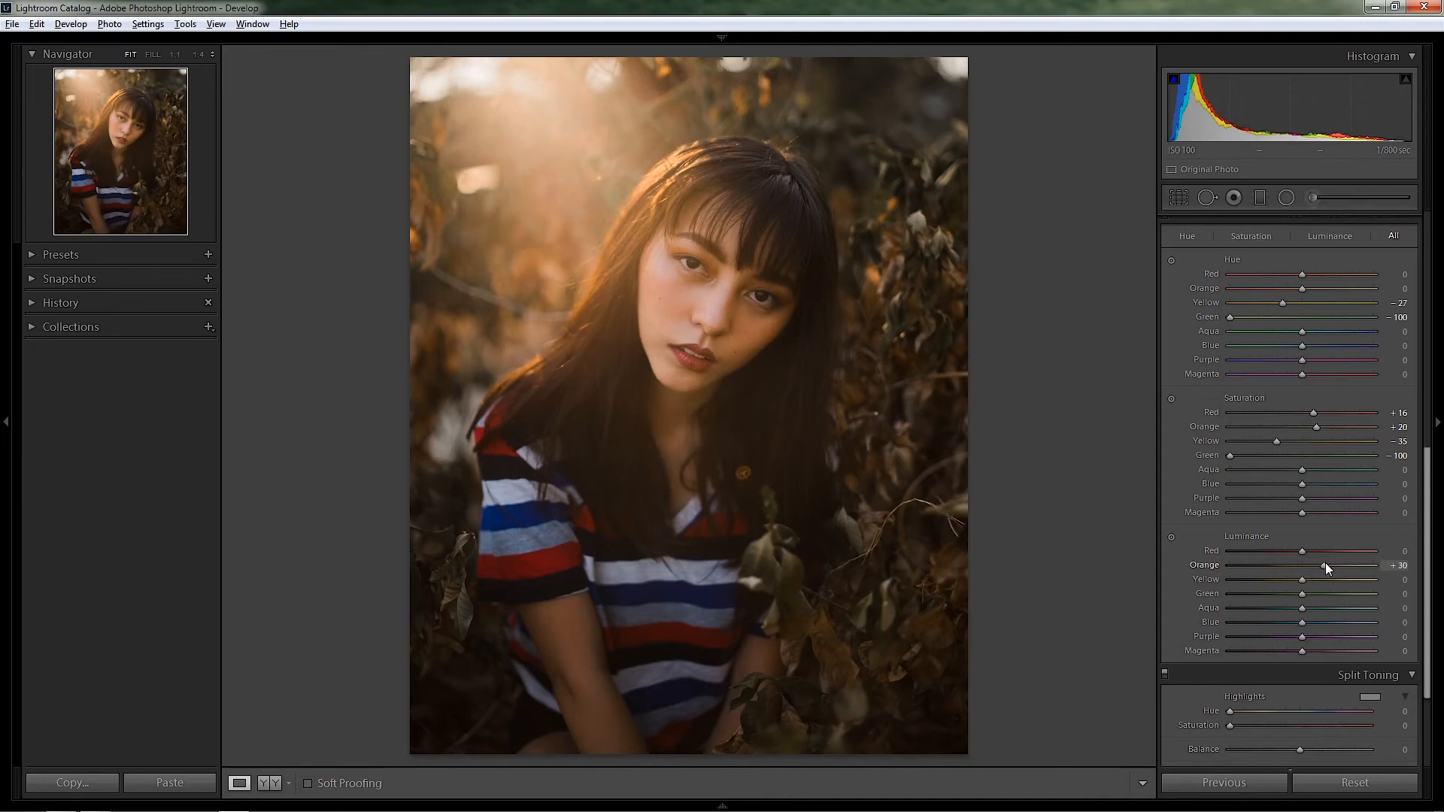
pyautogui.moveTo(1304, 554); pyautogui.dragTo(1314, 556)
pyautogui.moveTo(1303, 583); pyautogui.dragTo(1320, 584)
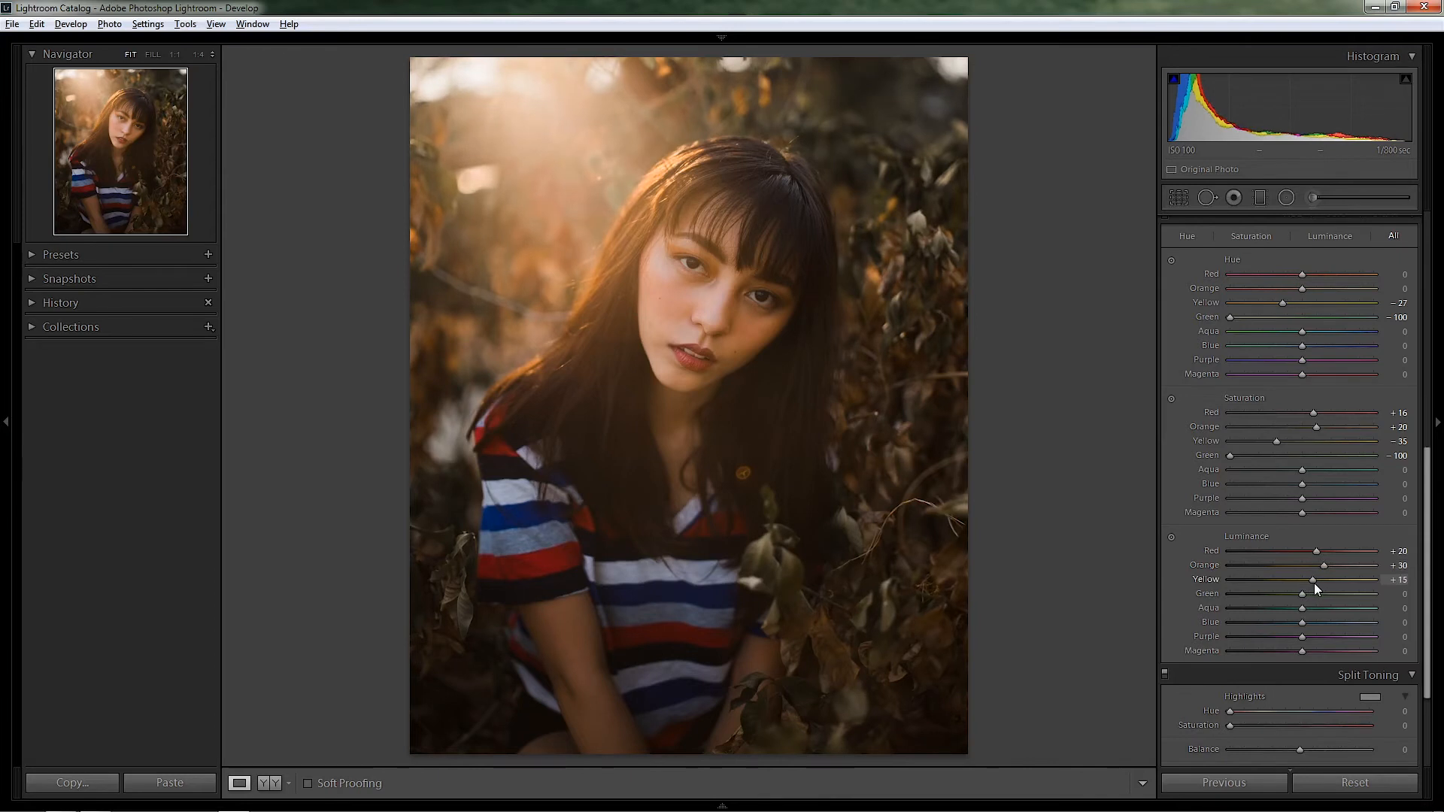
pyautogui.moveTo(1247, 591); pyautogui.dragTo(1233, 590)
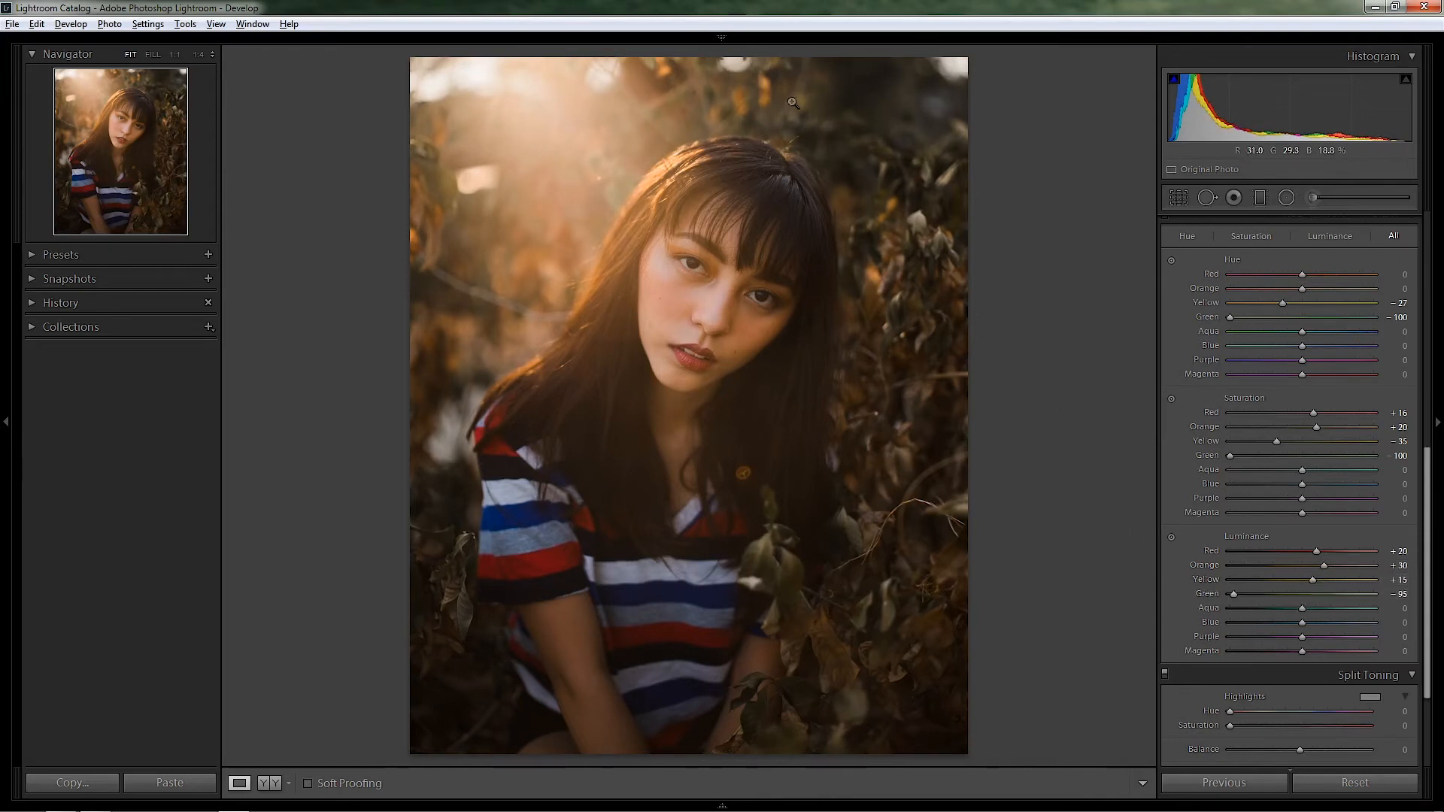
# Toggle the HSL adjustments off and on to compare the photo with and without the color changes.
pyautogui.moveTo(1429, 554); pyautogui.dragTo(1429, 524)
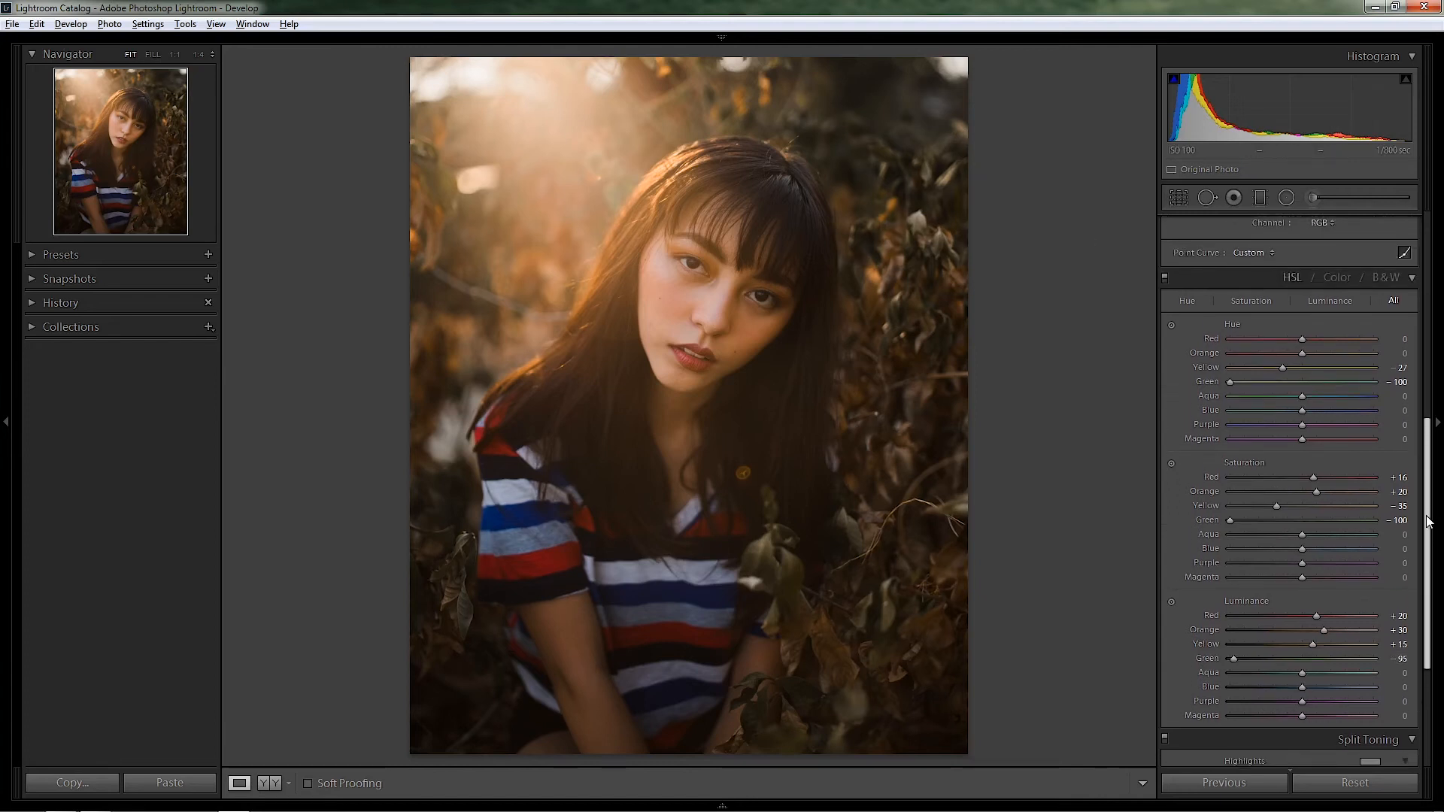
pyautogui.click(1165, 277)
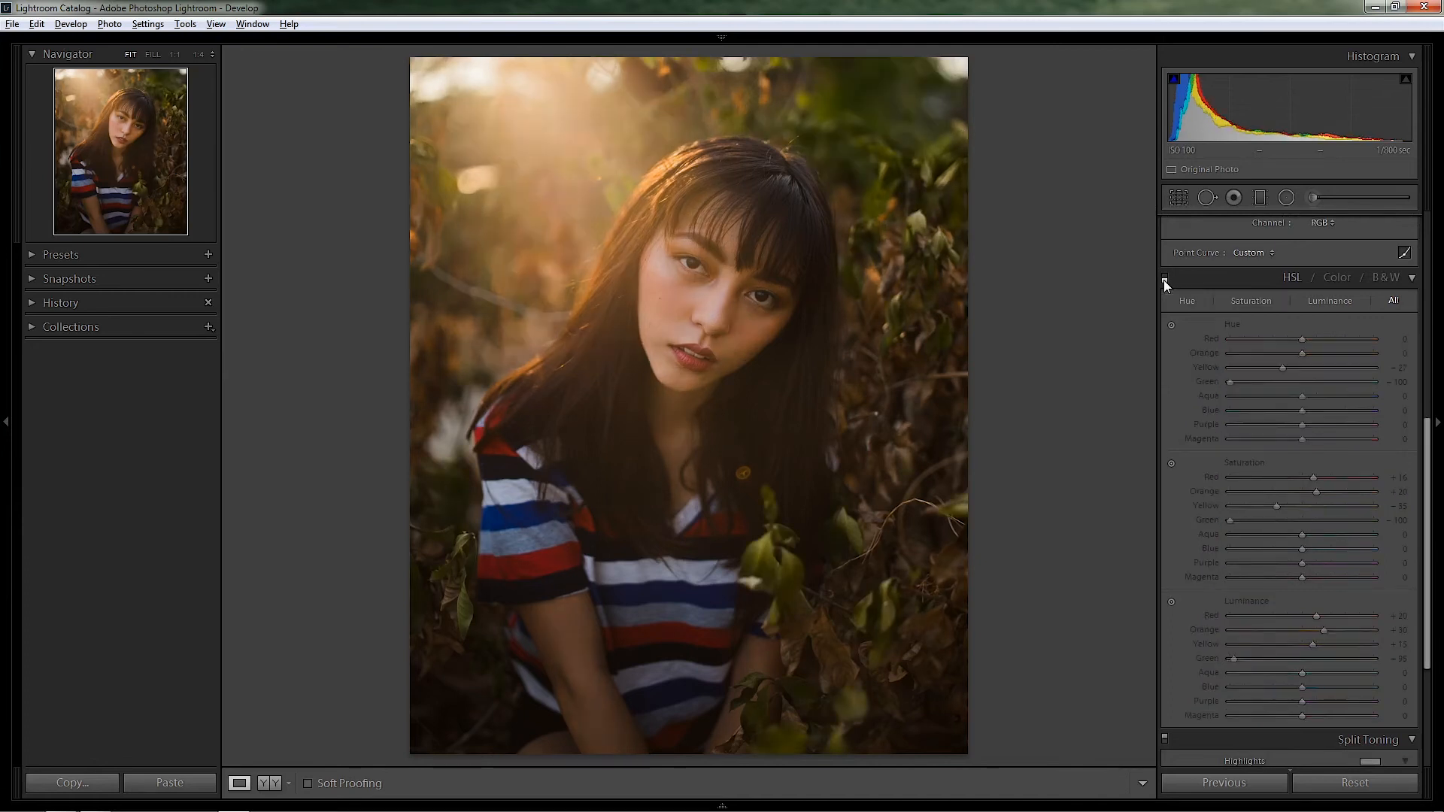
pyautogui.click(1165, 278)
pyautogui.click(1164, 279)
pyautogui.click(1164, 278)
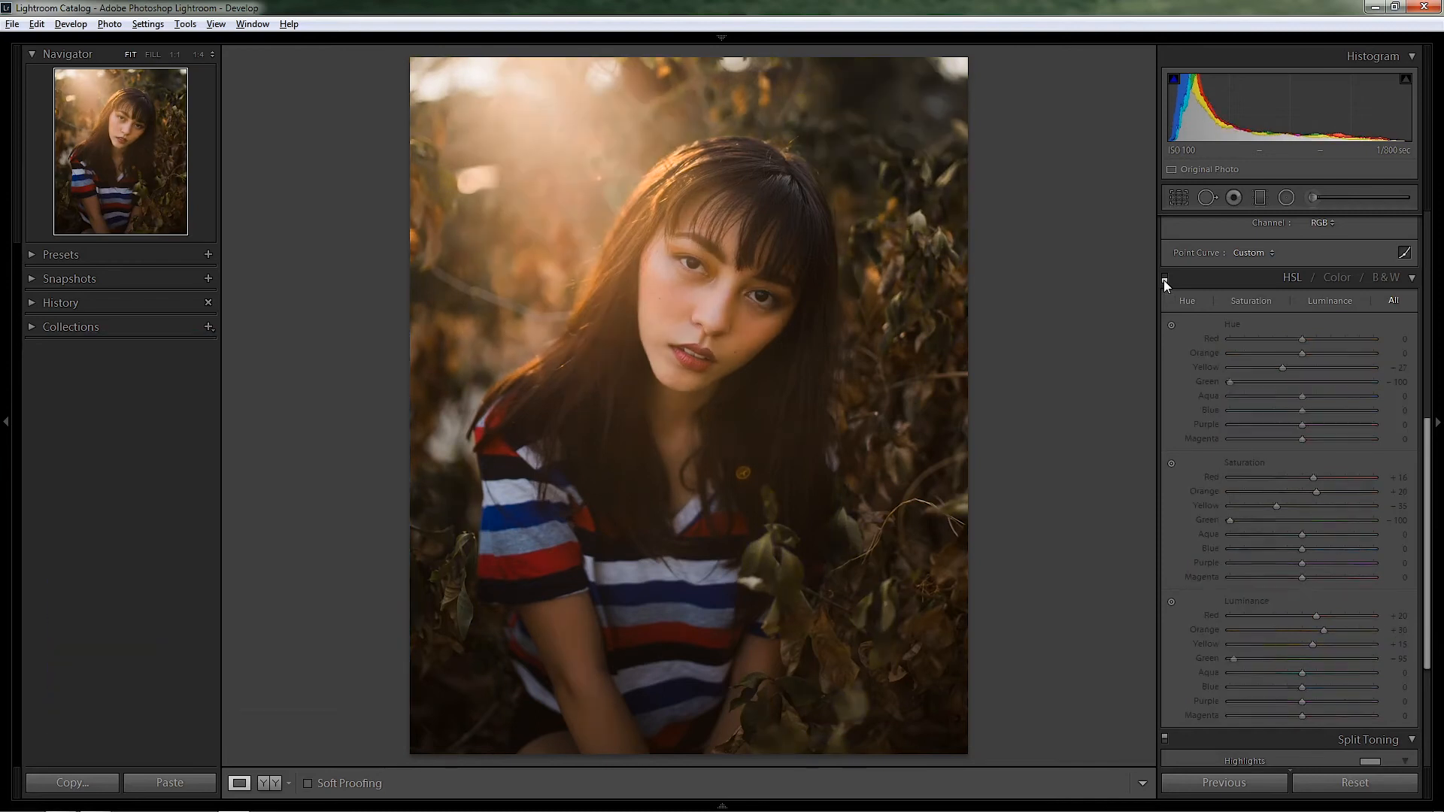
pyautogui.click(1164, 278)
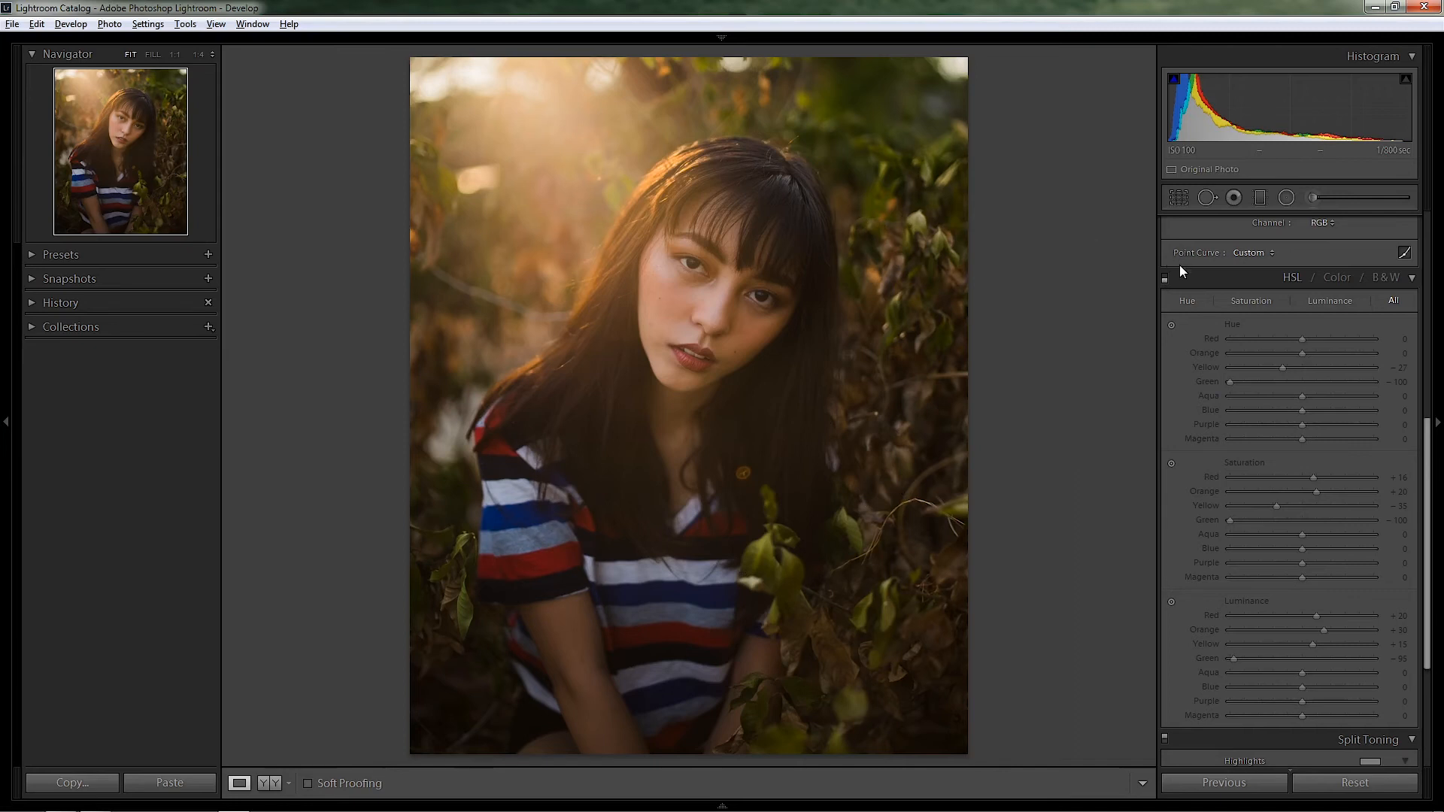
pyautogui.click(1164, 278)
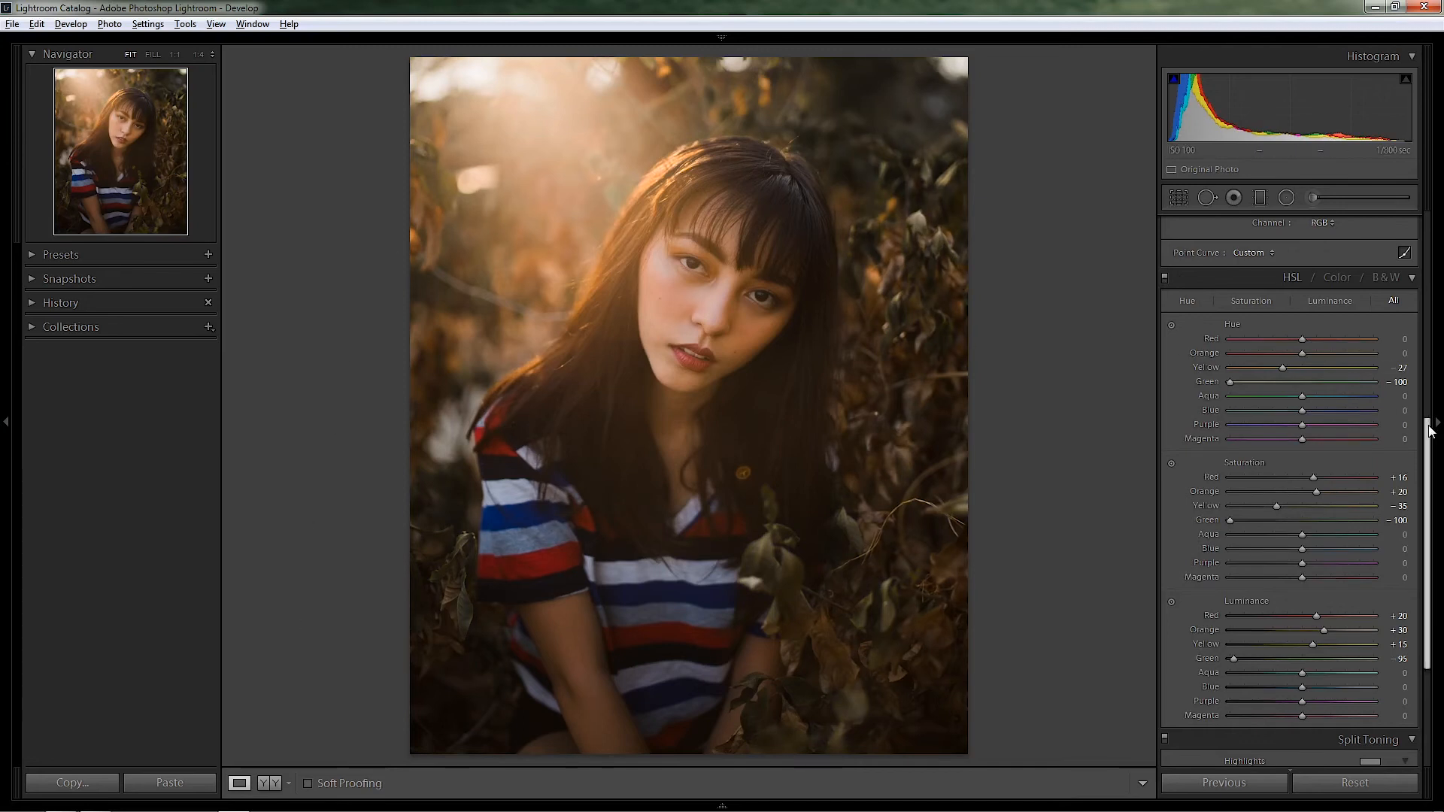
# Set the split toning highlights to hue 50 and saturation 25, previewing the hue at full strength.
pyautogui.moveTo(1432, 430); pyautogui.dragTo(1430, 534)
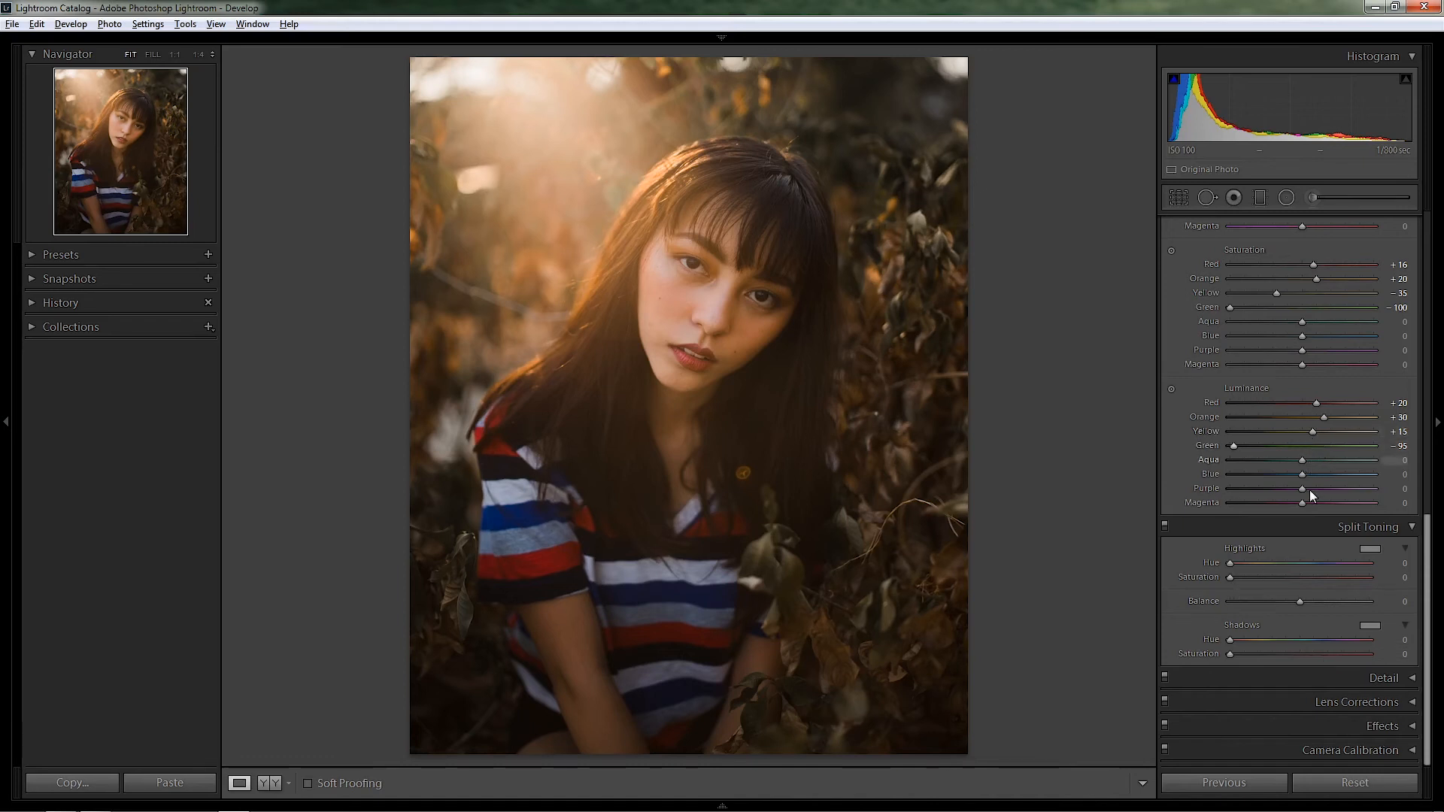
pyautogui.press('alt')
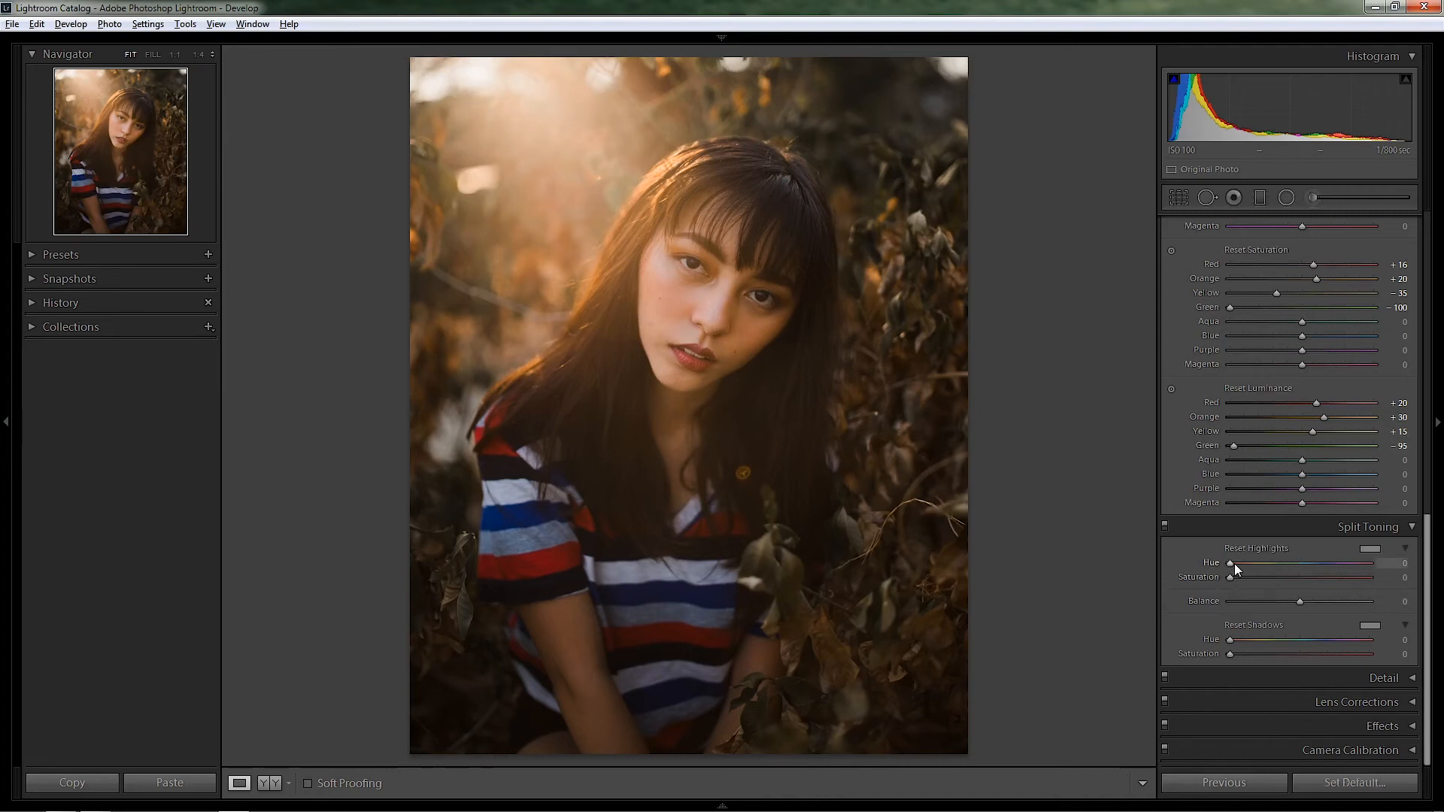
pyautogui.moveTo(1231, 564)
pyautogui.mouseDown()
pyautogui.moveTo(1370, 569)
pyautogui.moveTo(1259, 565)
pyautogui.mouseUp()
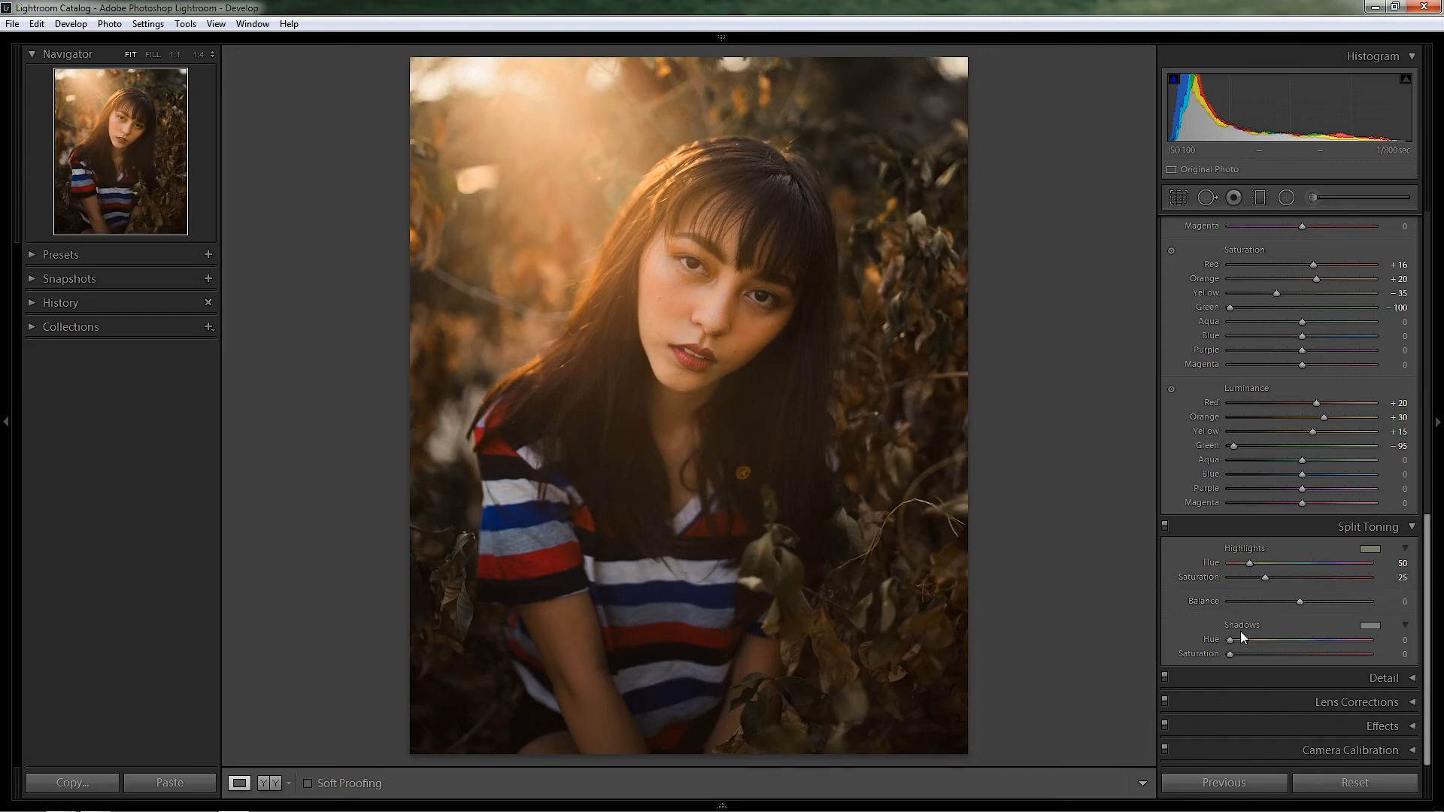
# Set the split toning shadows to hue 45 and saturation 10, trying hue 70 before the final value.
pyautogui.moveTo(1231, 640)
pyautogui.mouseDown()
pyautogui.moveTo(1347, 646)
pyautogui.moveTo(1248, 639)
pyautogui.mouseUp()
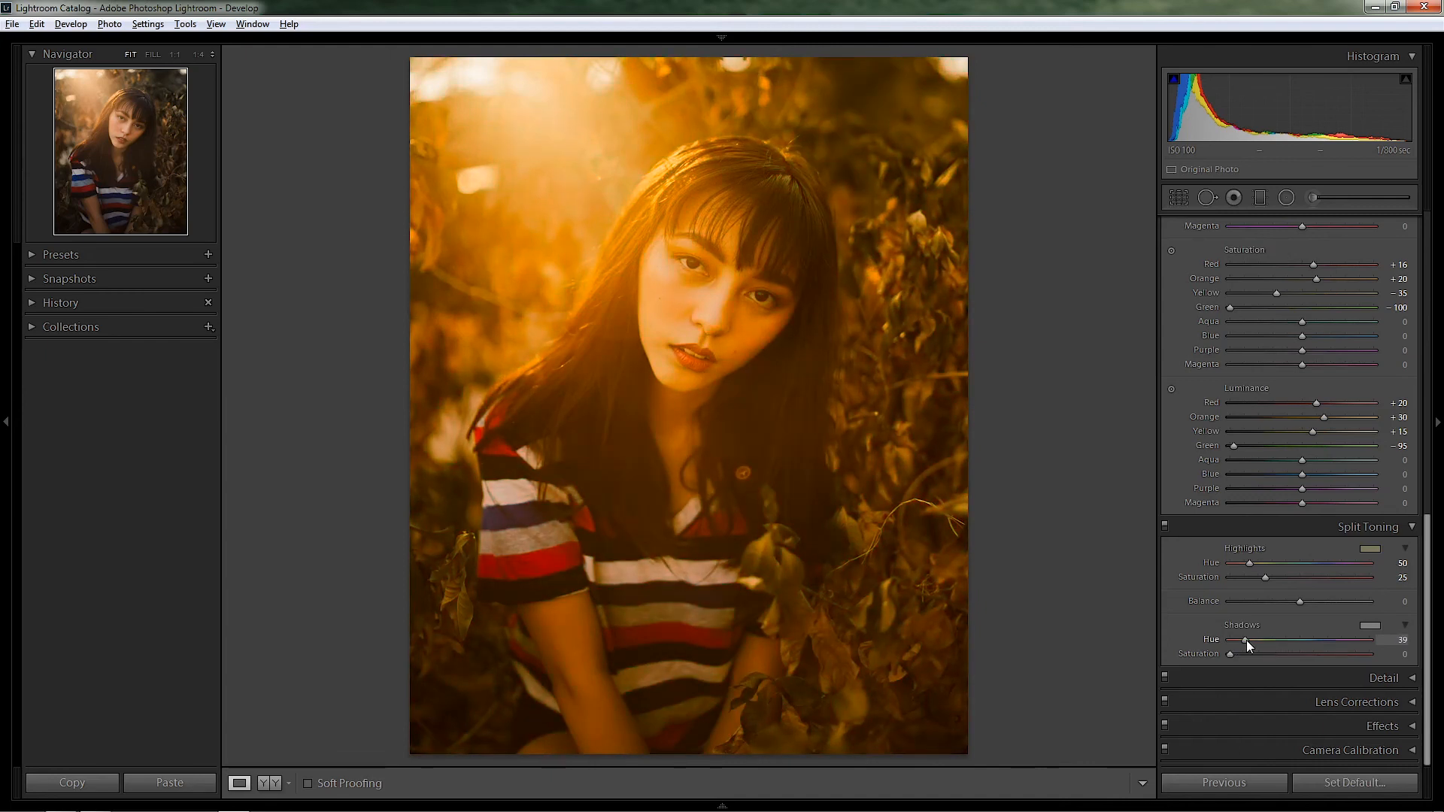
pyautogui.moveTo(1247, 640); pyautogui.dragTo(1257, 642)
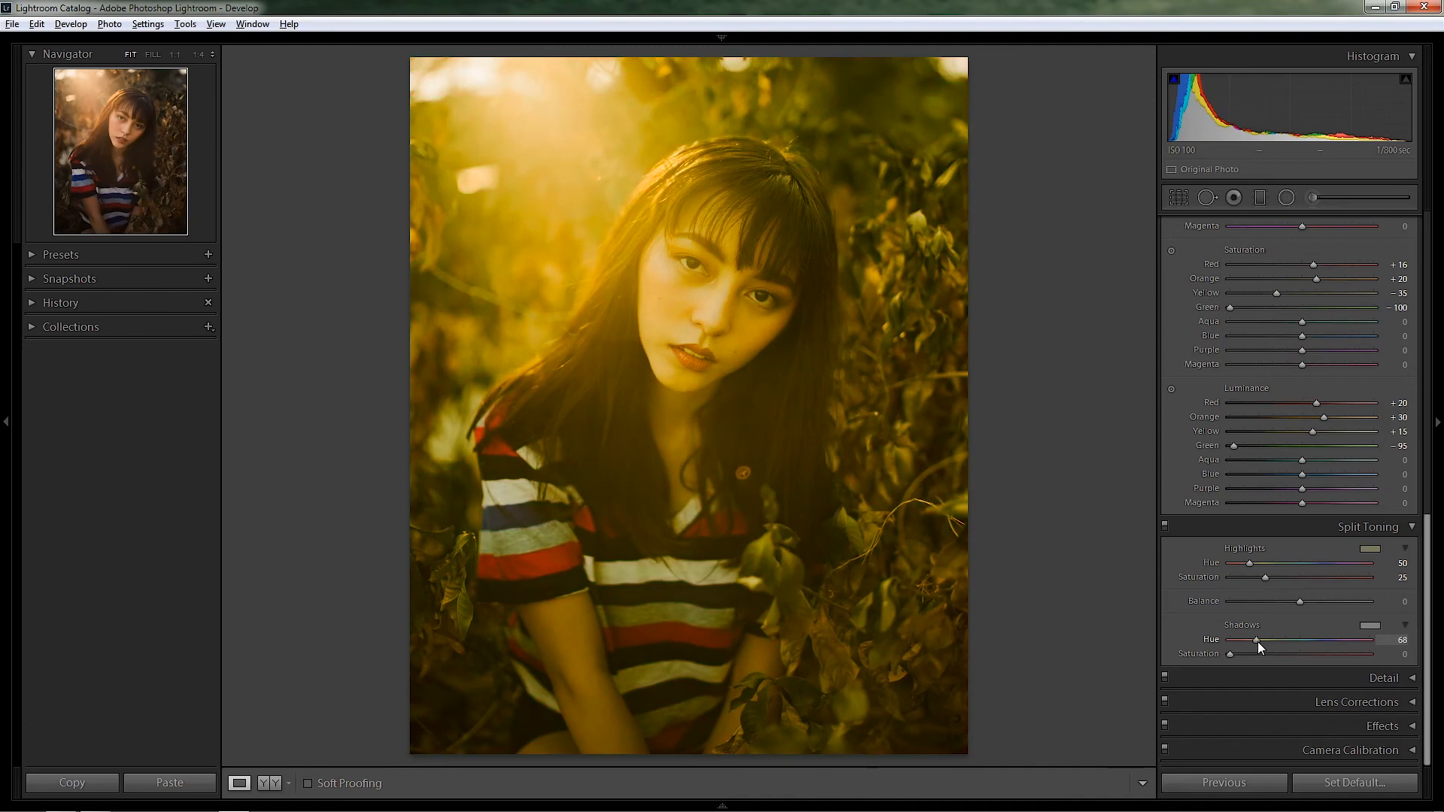
pyautogui.moveTo(1258, 642); pyautogui.dragTo(1238, 656)
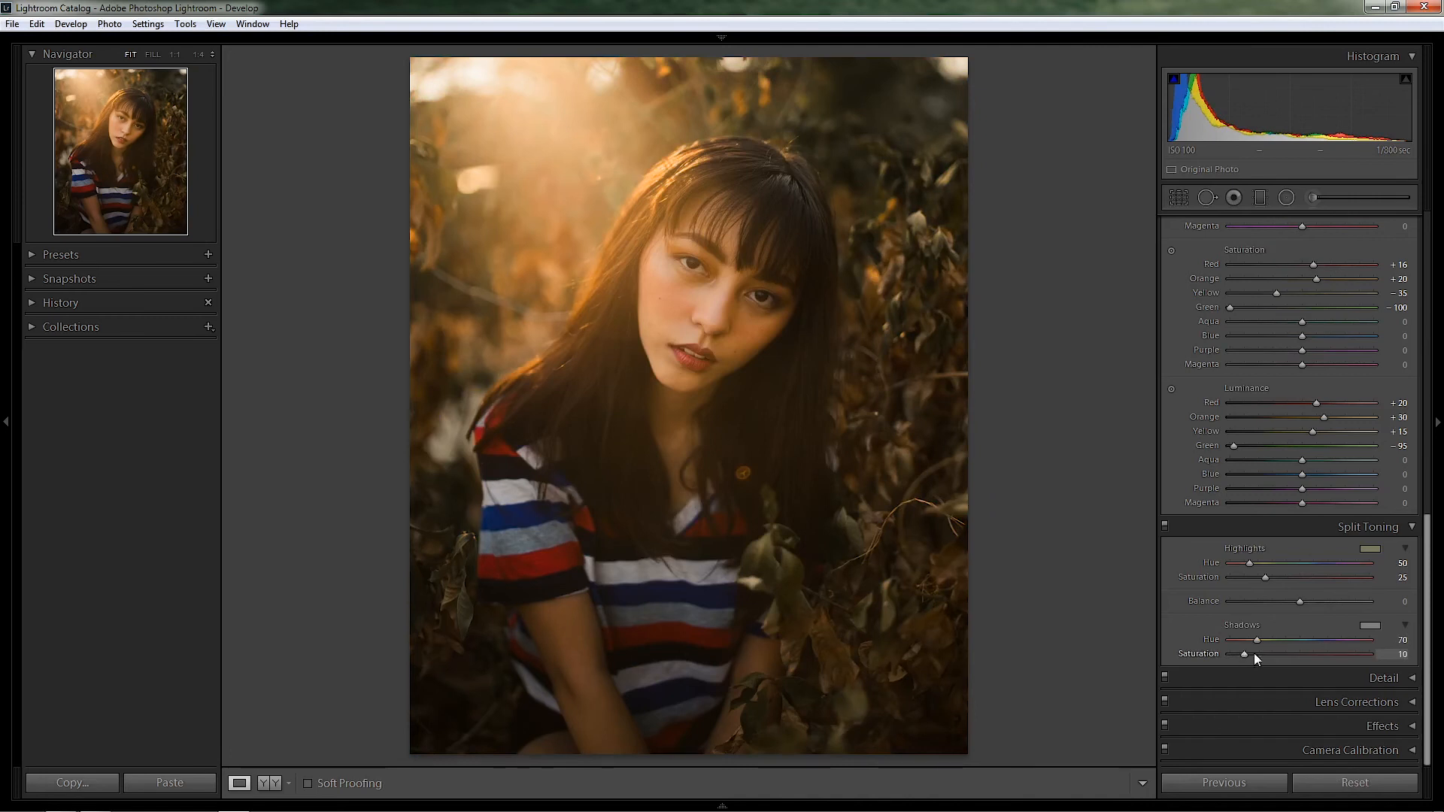
pyautogui.moveTo(1258, 642); pyautogui.dragTo(1250, 642)
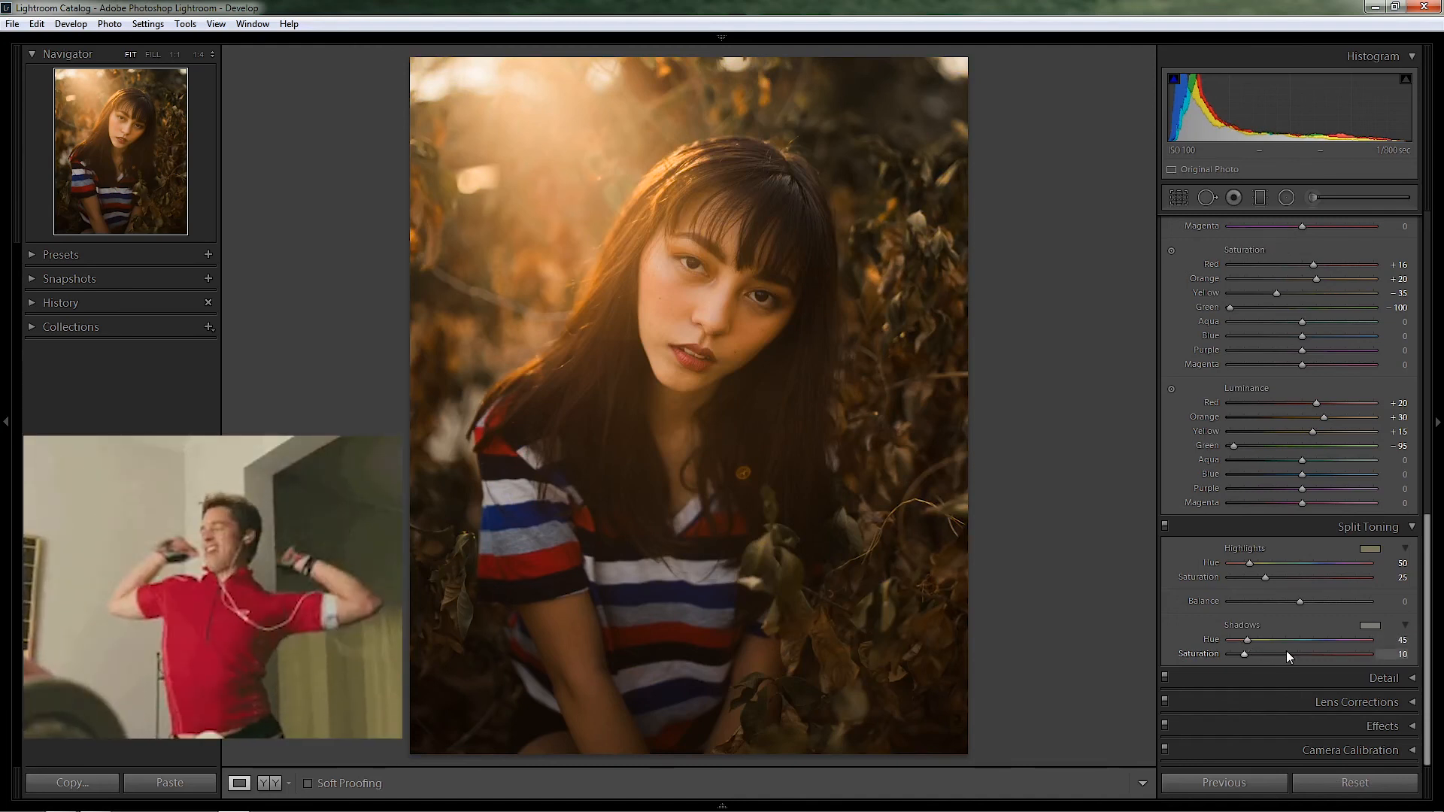
# Toggle the split toning off and on twice to compare the photo with and without it.
pyautogui.click(1165, 526)
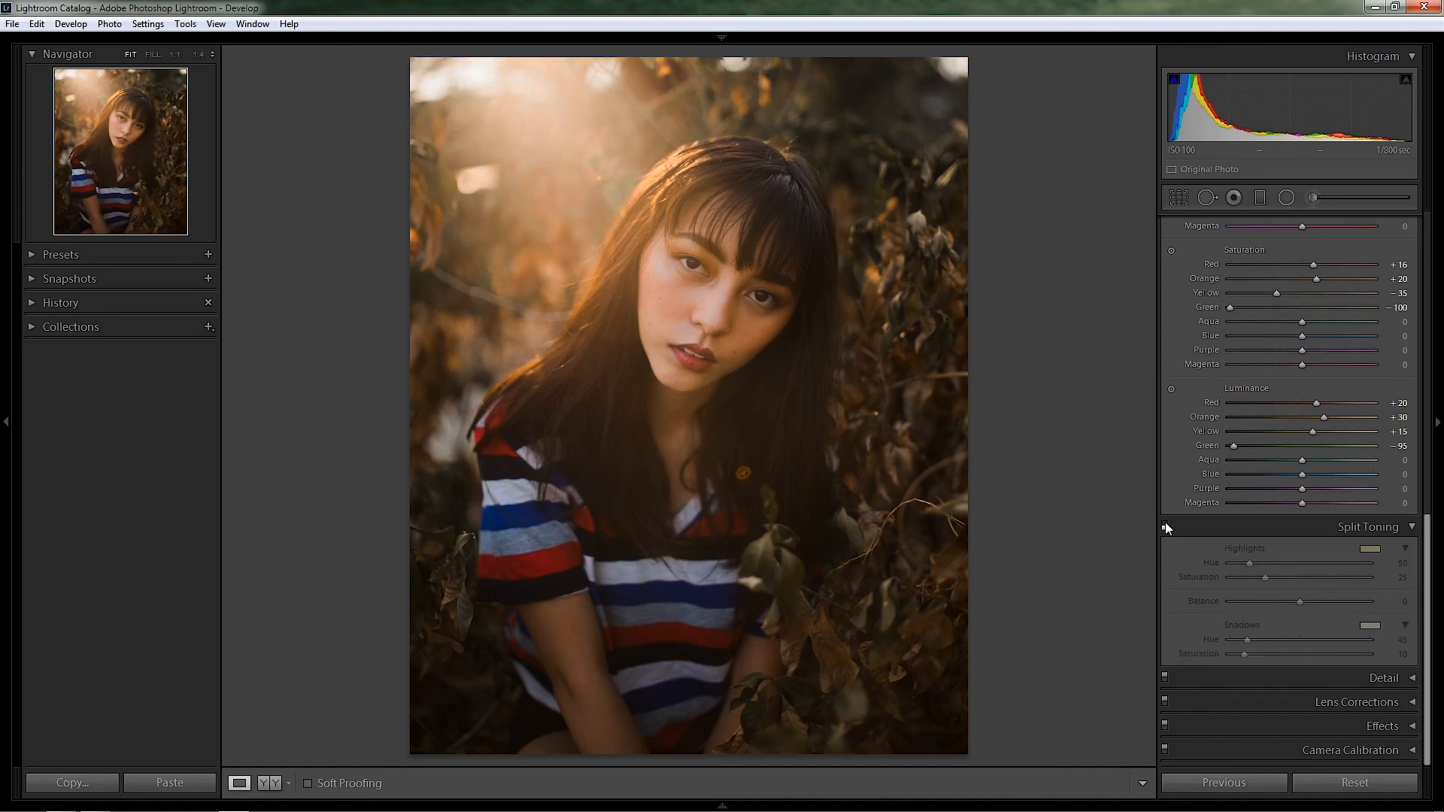
pyautogui.click(1165, 526)
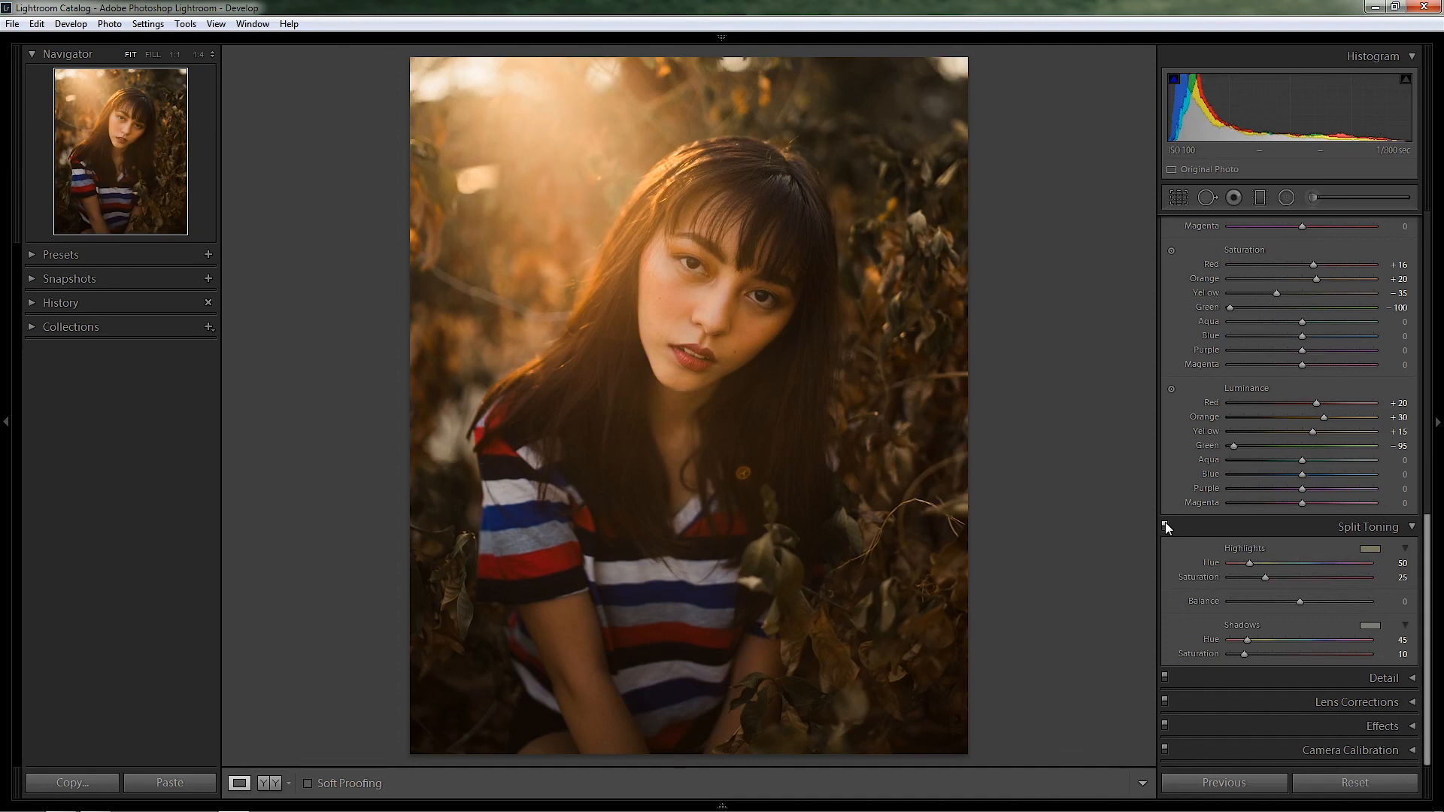
pyautogui.click(1165, 526)
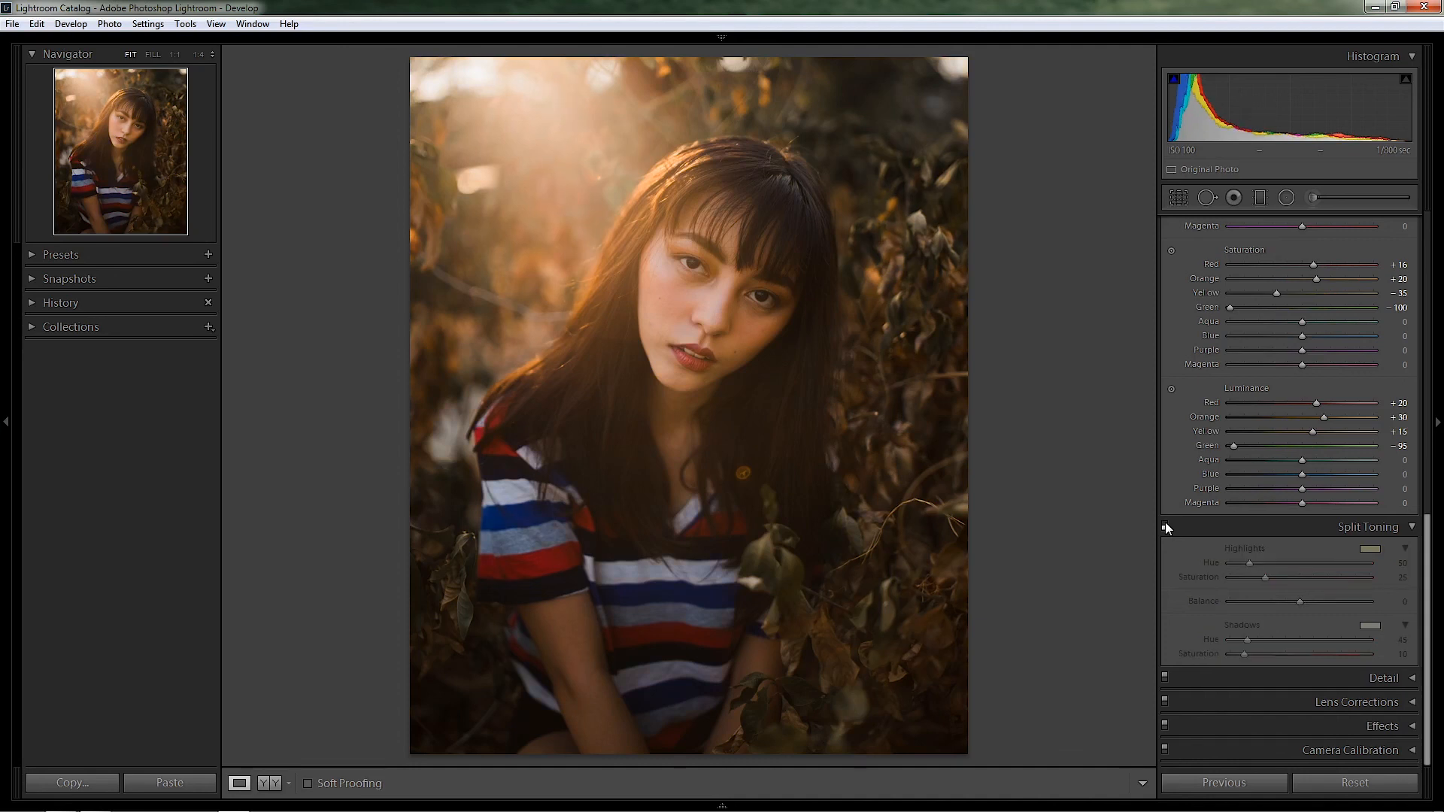
pyautogui.click(1165, 526)
# Compare the edited portrait with its original before version, returning to the edited view.
pyautogui.scroll(10, 1428, 571)
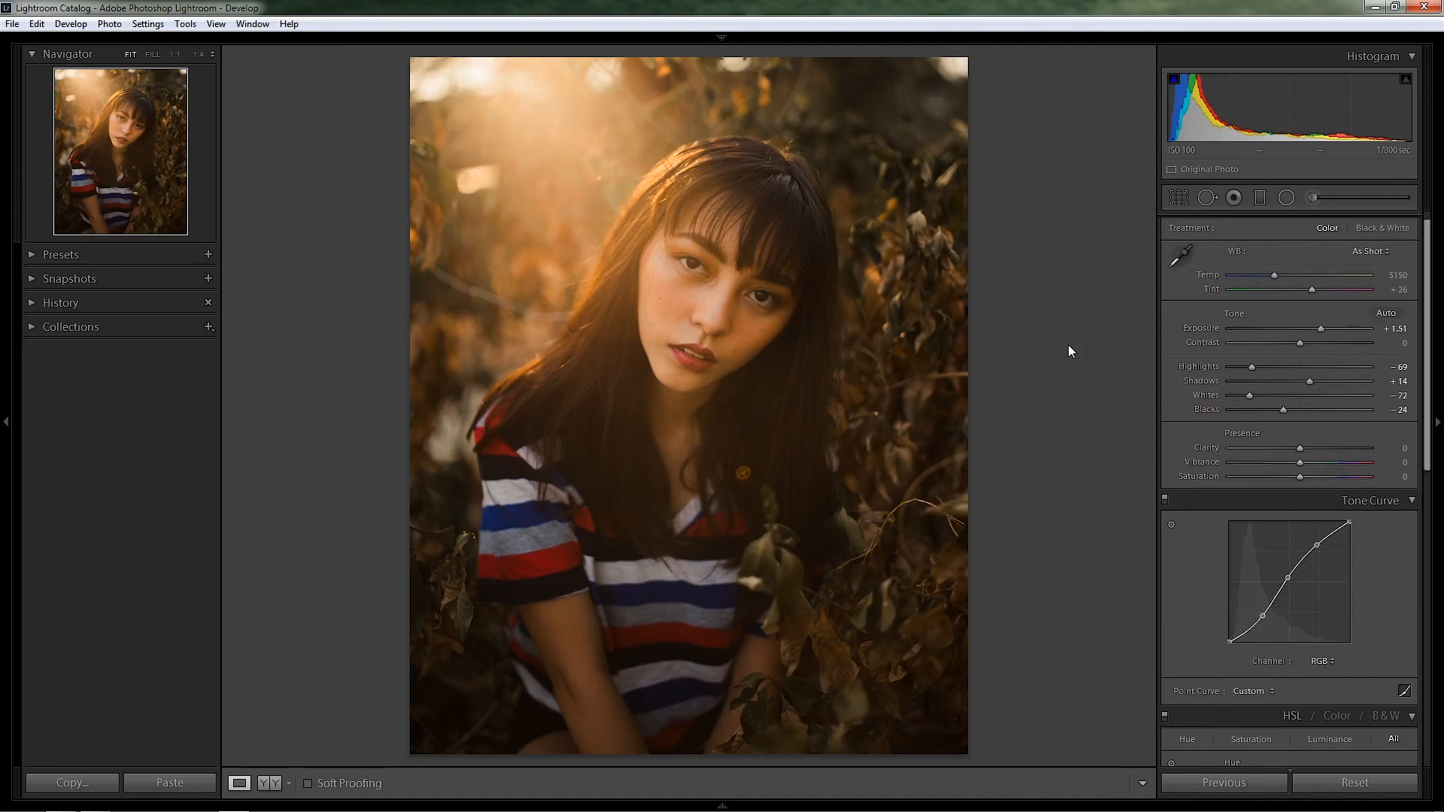
pyautogui.press('\\')
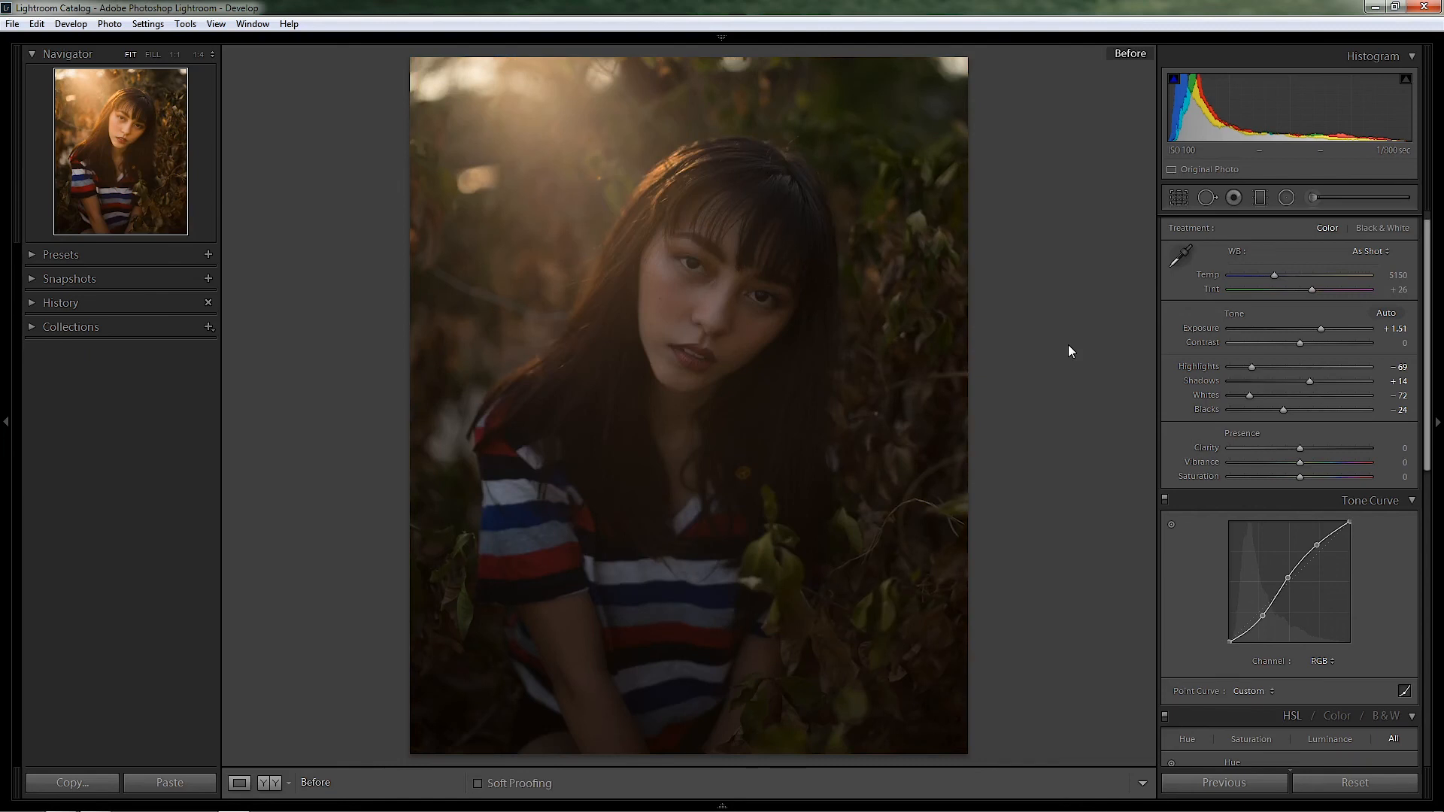
pyautogui.press('\\')
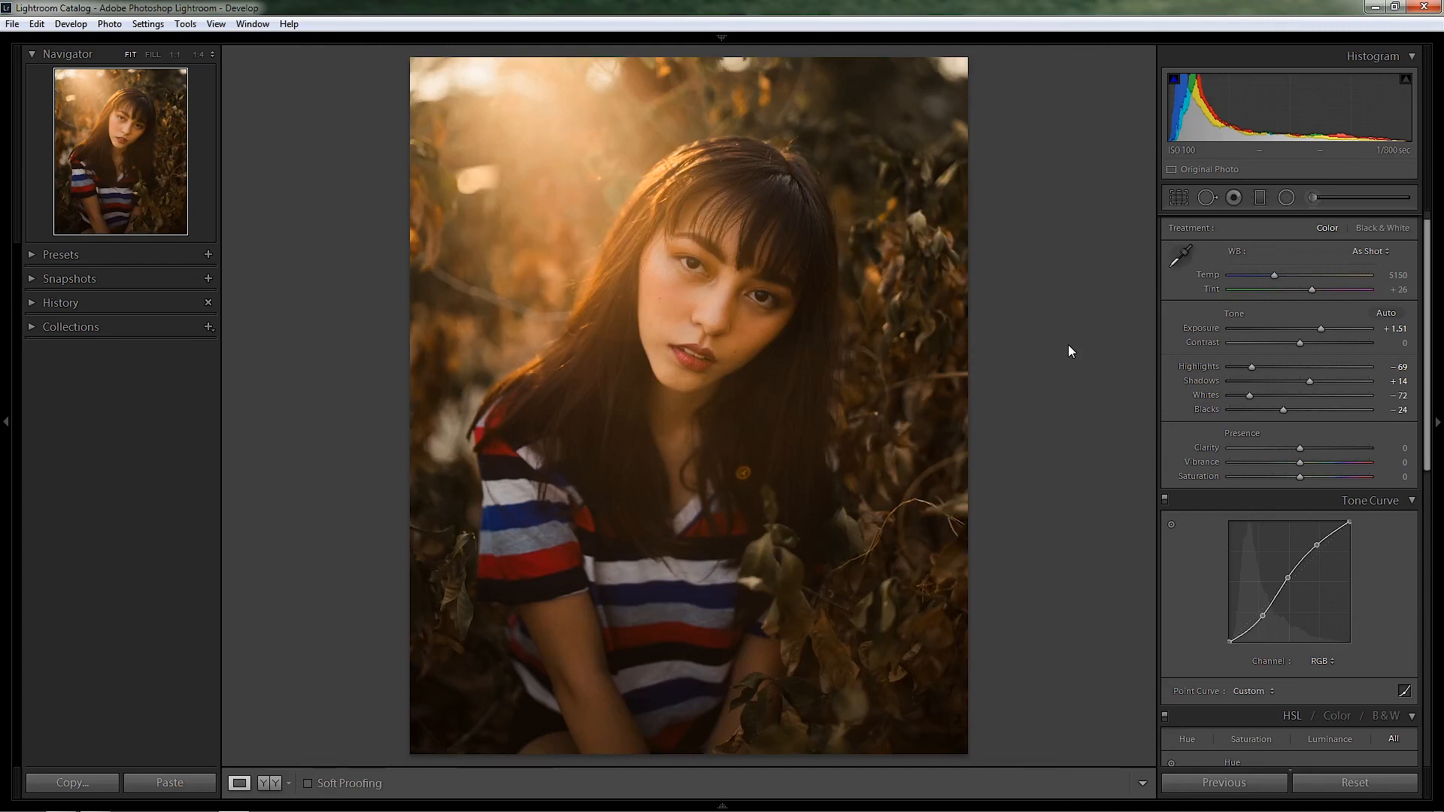